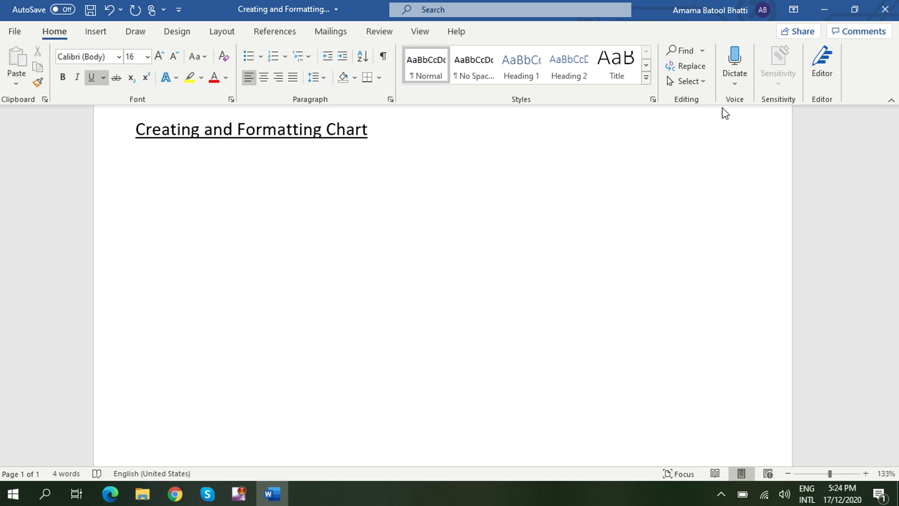
Step: Switch to the Insert ribbon to reach the Chart command
left_click(97, 32)
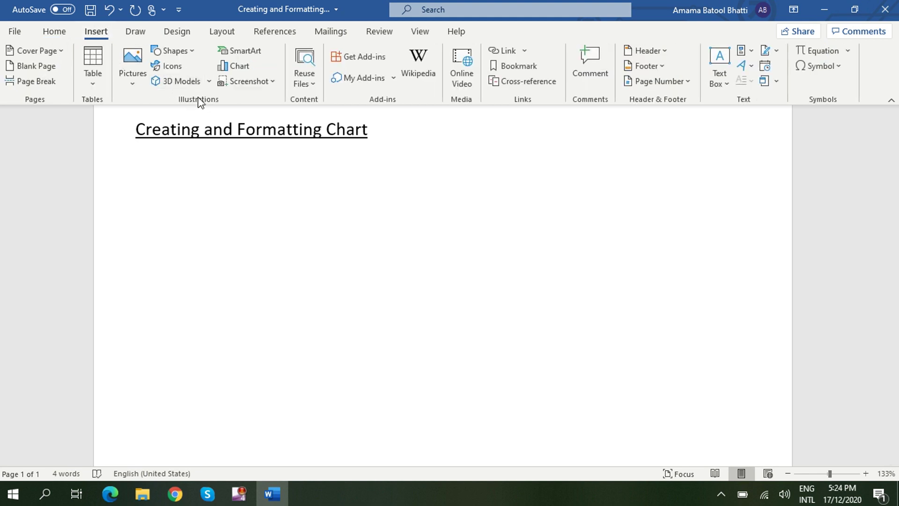
Step: Open Insert Chart and choose the 3-D Clustered Column type under Column
left_click(229, 65)
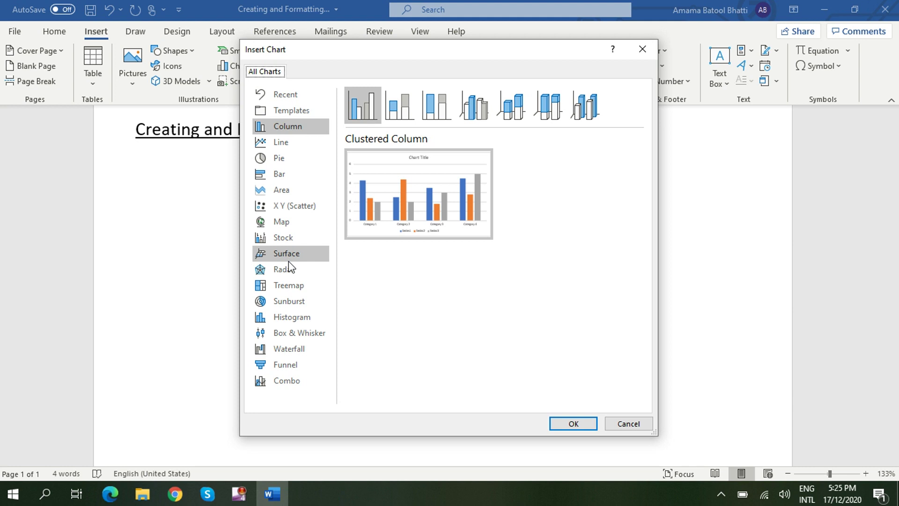
left_click(286, 127)
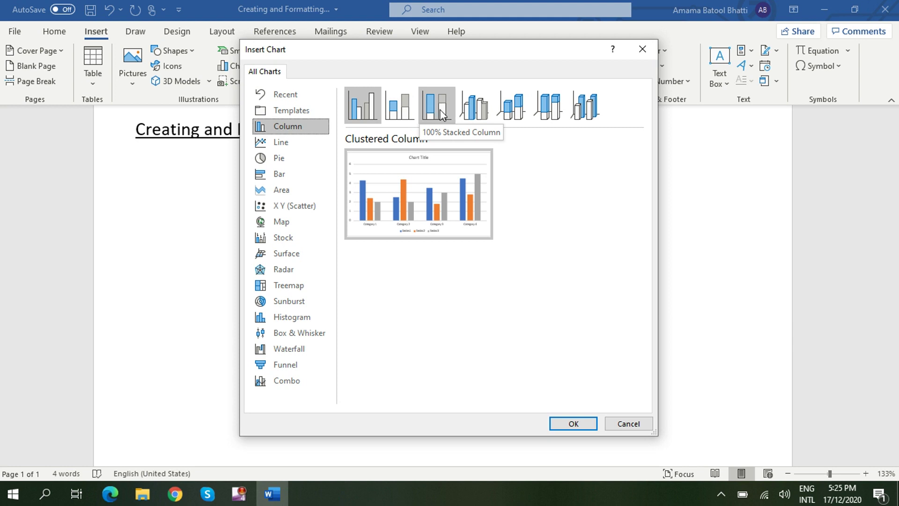
left_click(477, 109)
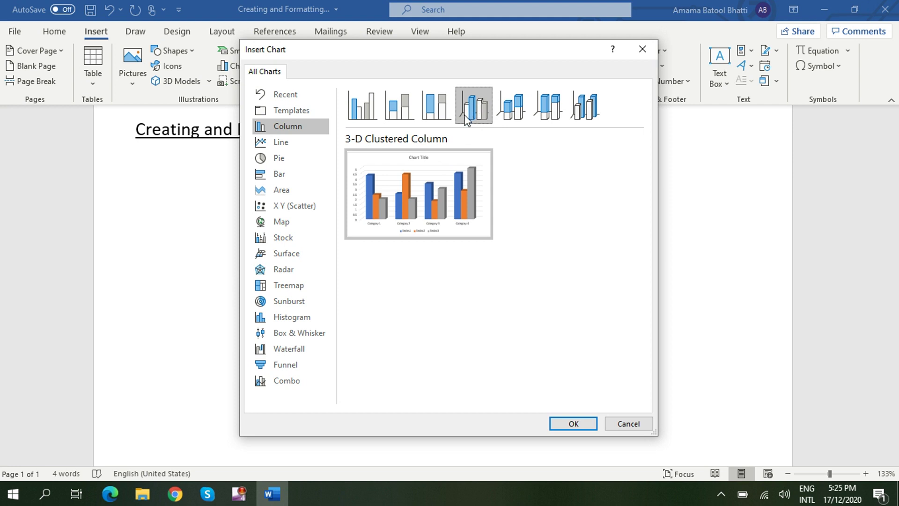
mouse_move(419, 194)
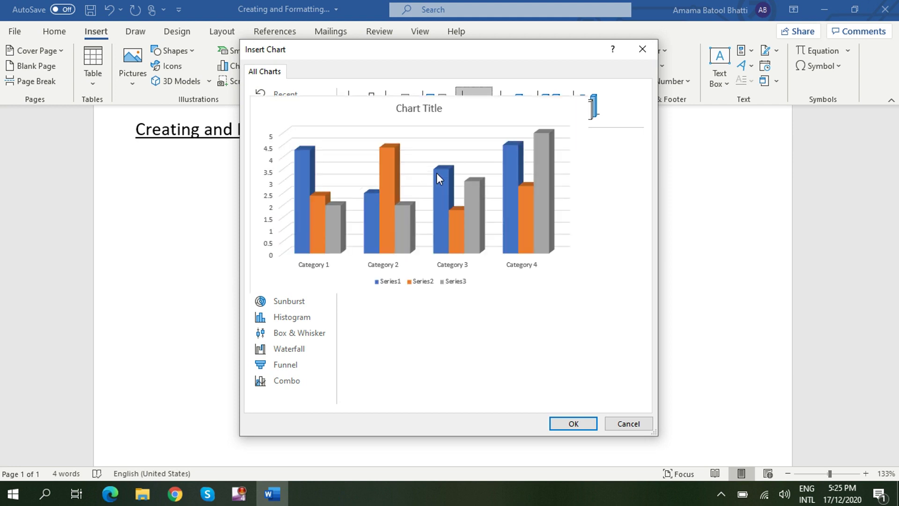
Step: Insert the 3-D clustered column chart, enlarge its data sheet, and restore the cleared A1:D6 sample data
left_click(572, 423)
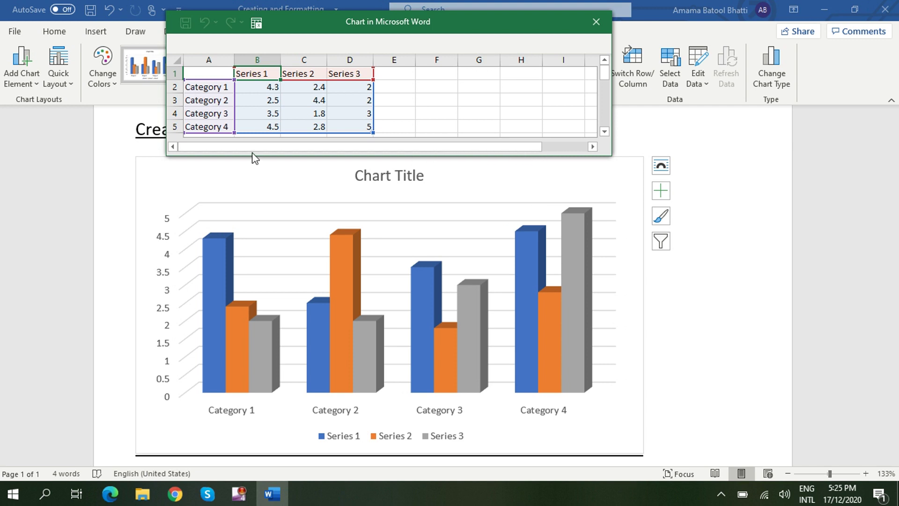
left_click_drag(253, 156, 247, 235)
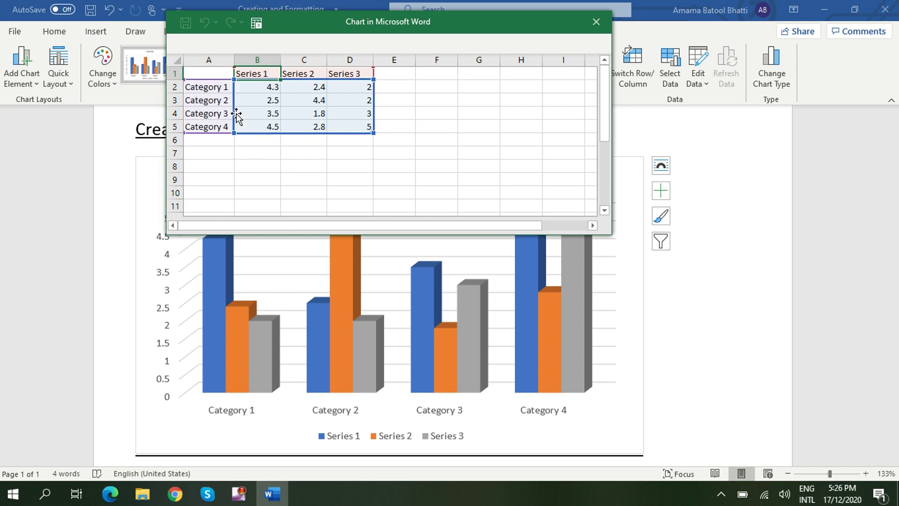
left_click(219, 87)
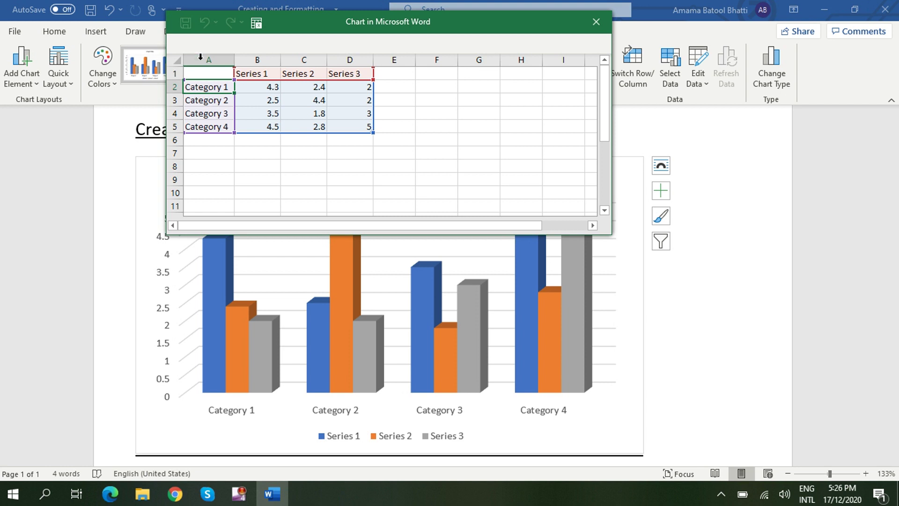
left_click_drag(203, 72, 360, 136)
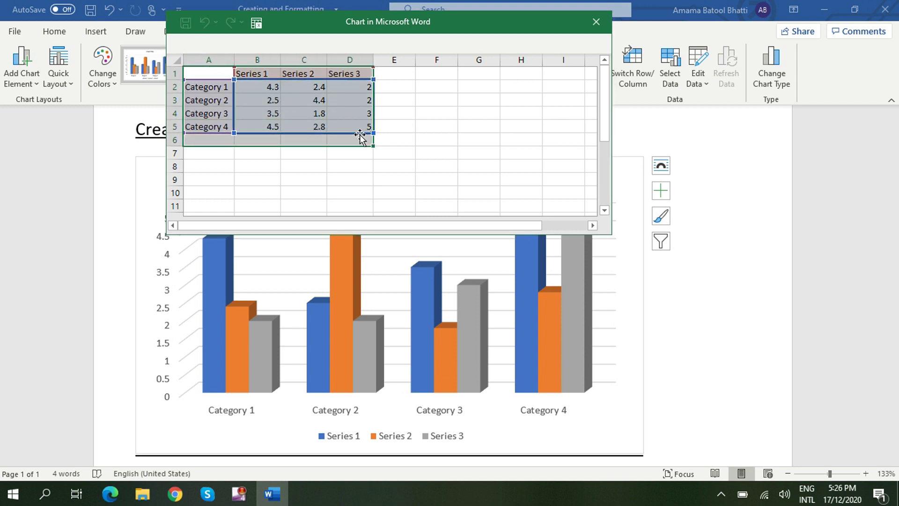
key("Delete")
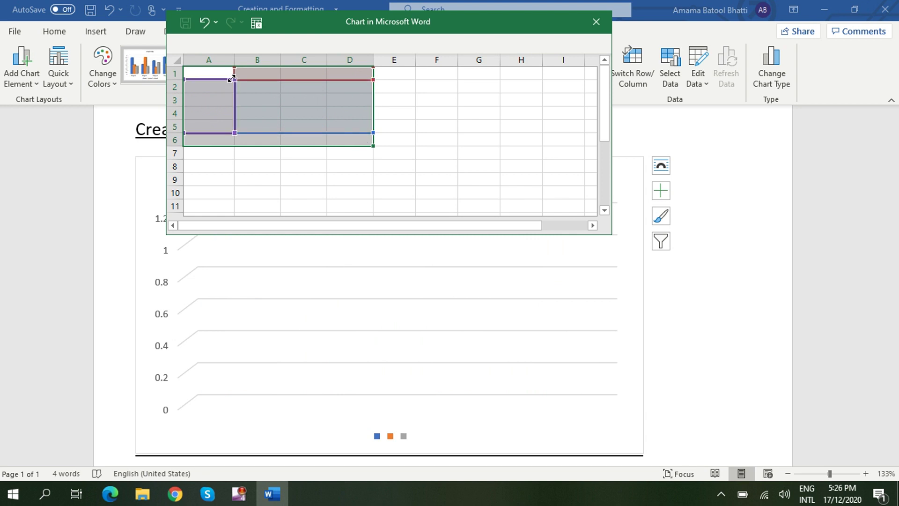
key("ctrl+z")
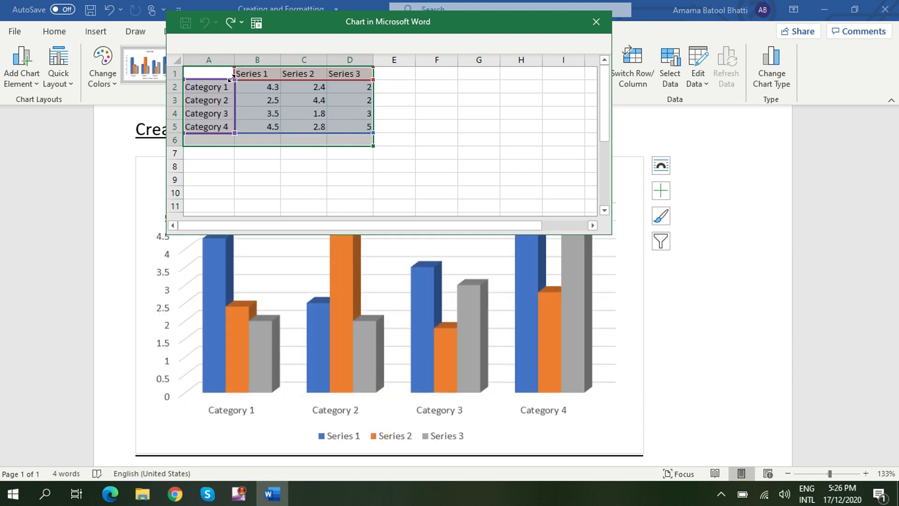
Step: Rename categories A2:A5 to Student 1, Student 2, Student 3 and Student 4
left_click(225, 86)
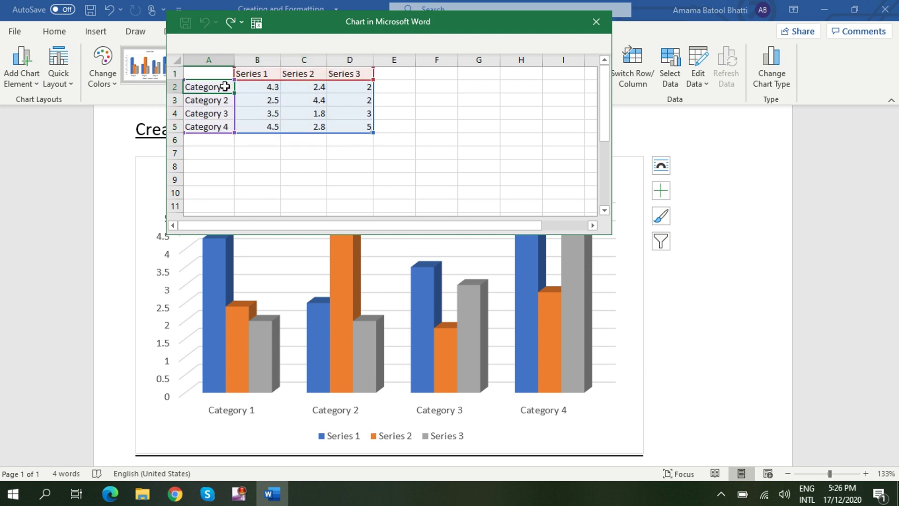
key("Delete")
type("S")
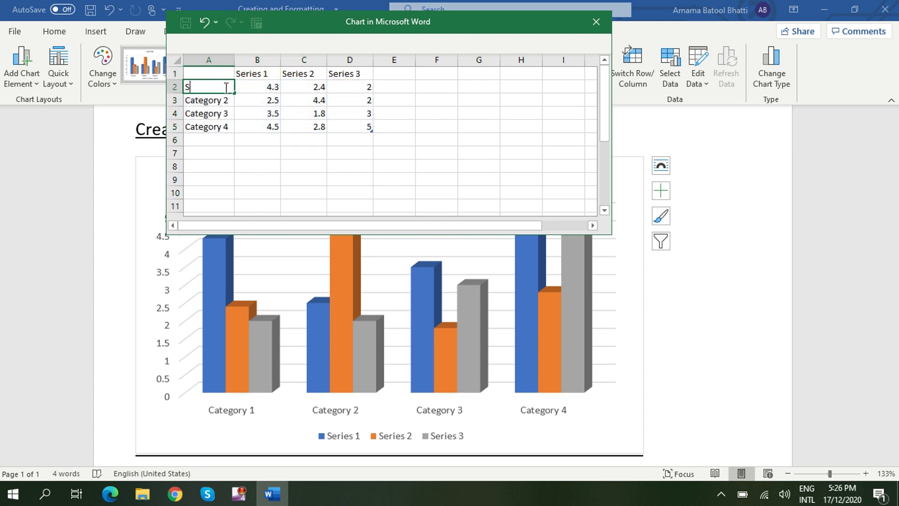
type("tudent 1")
key("Return")
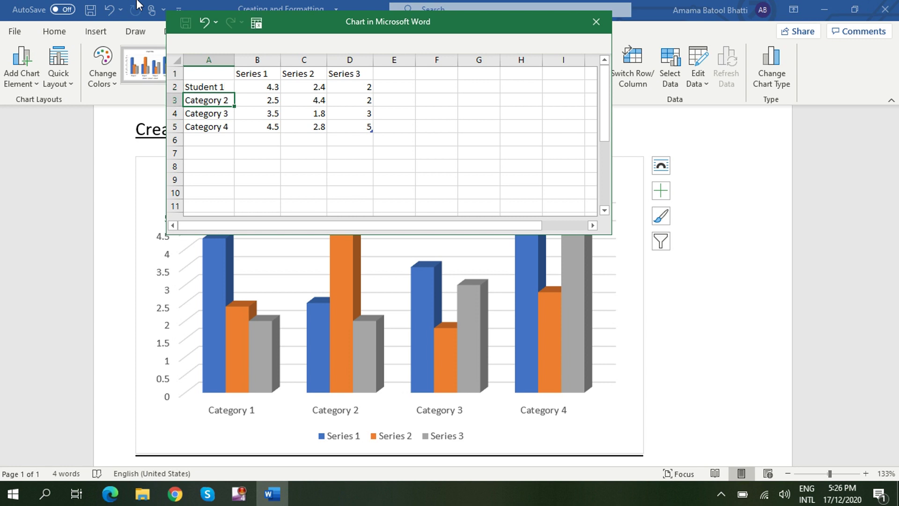
type("Student")
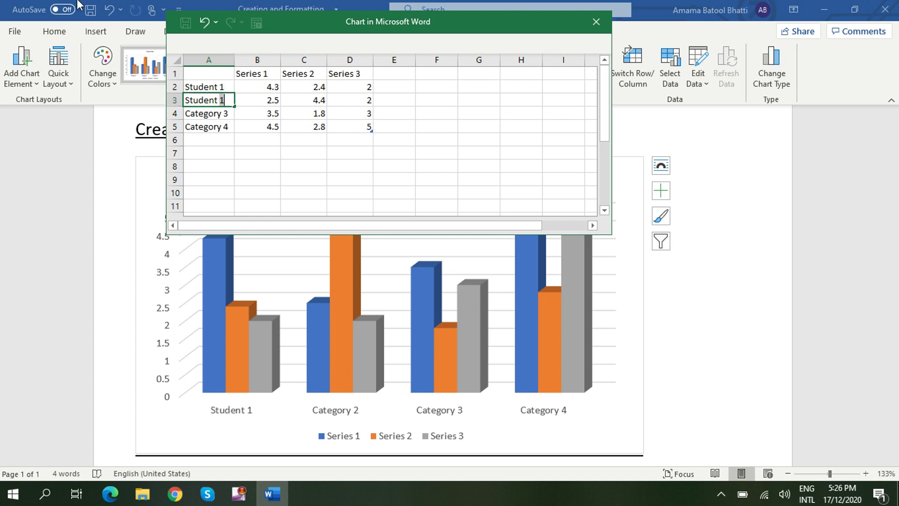
type(" 2")
key("Return")
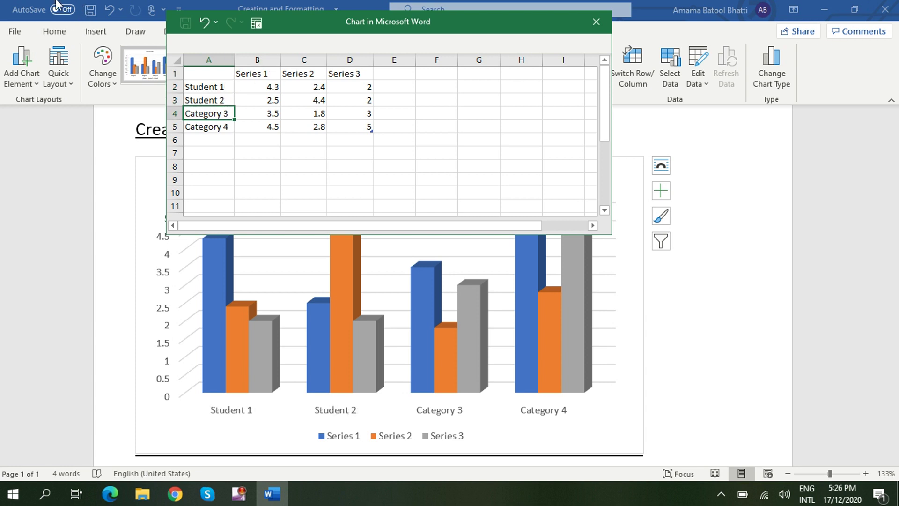
type("Student")
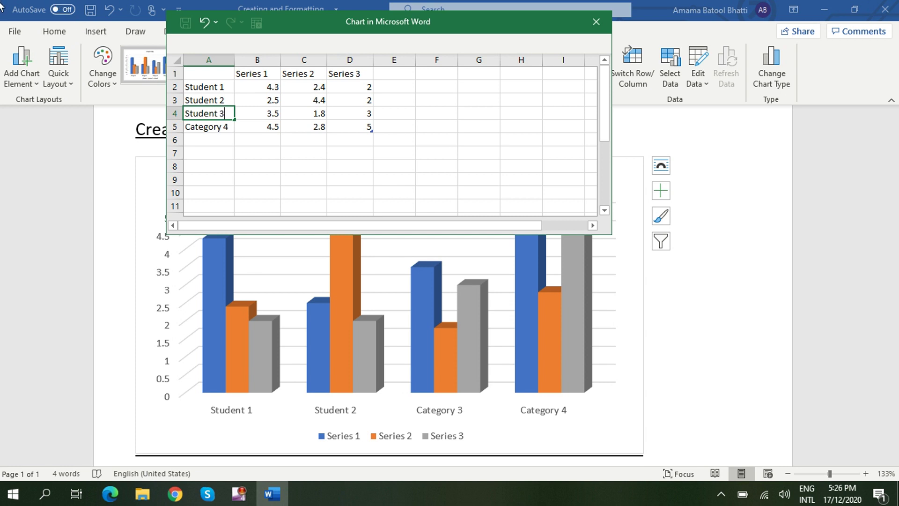
key("Return")
type("Student")
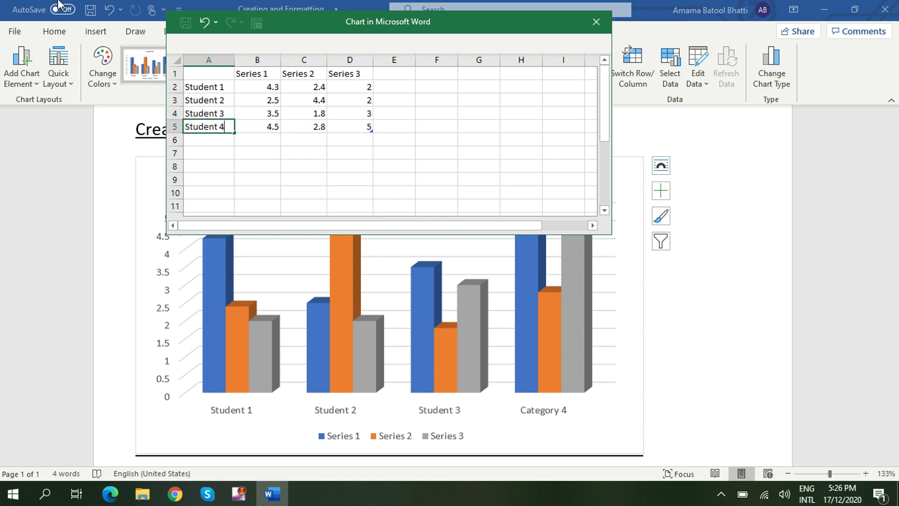
Step: Name the series in B1:D1 Computer, Physics and Mathematics
left_click(258, 77)
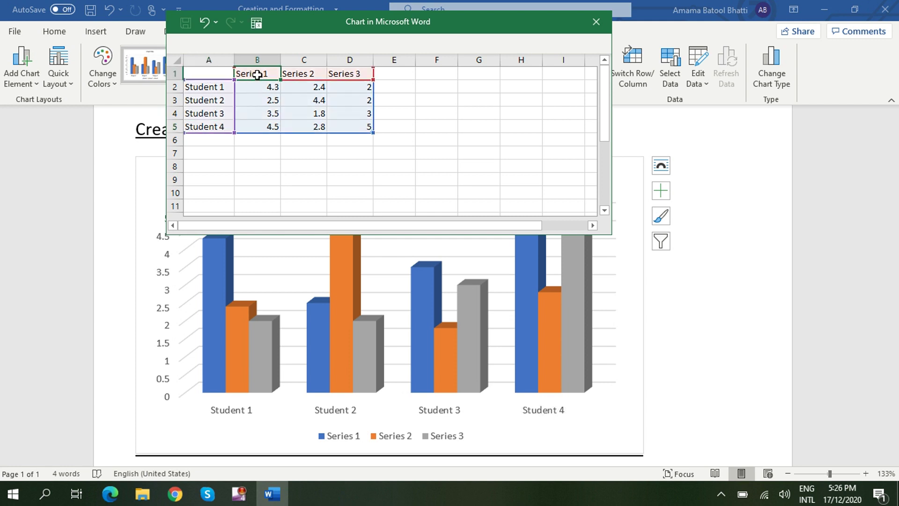
type("Com")
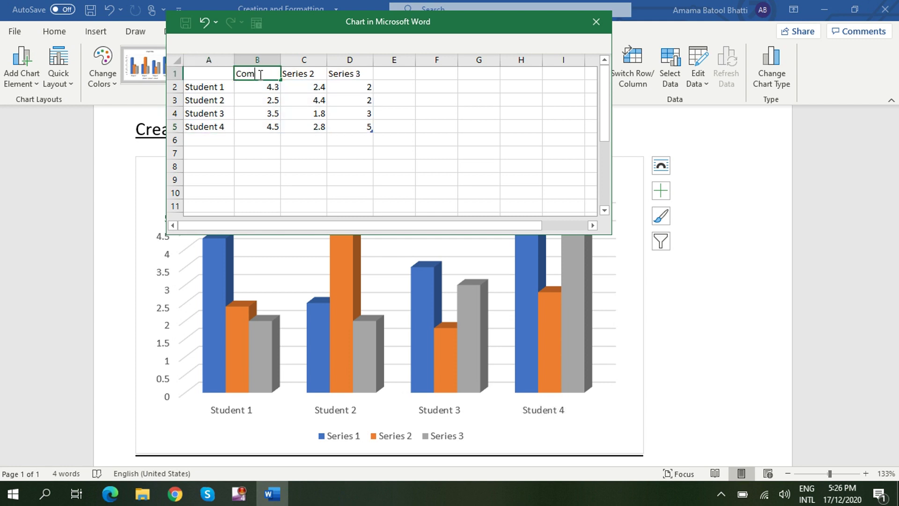
type("puter")
key("Tab")
type("P")
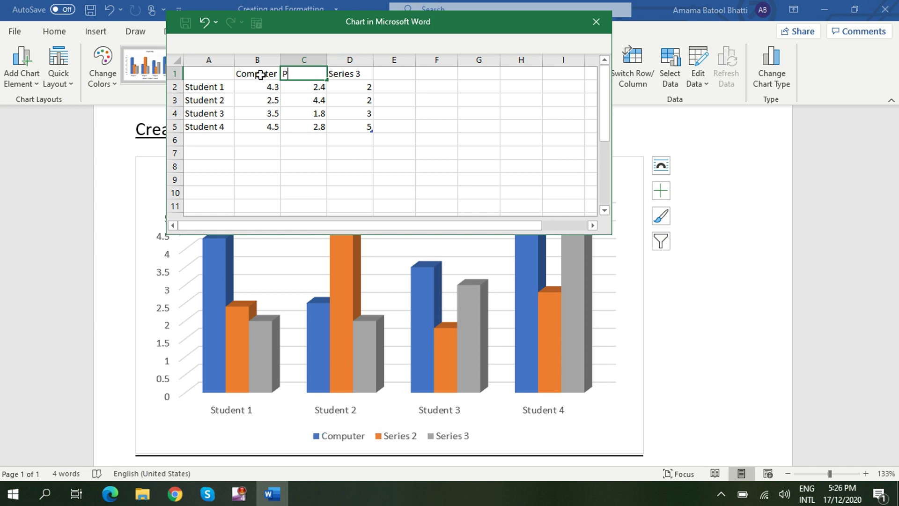
type("hysics")
key("Tab")
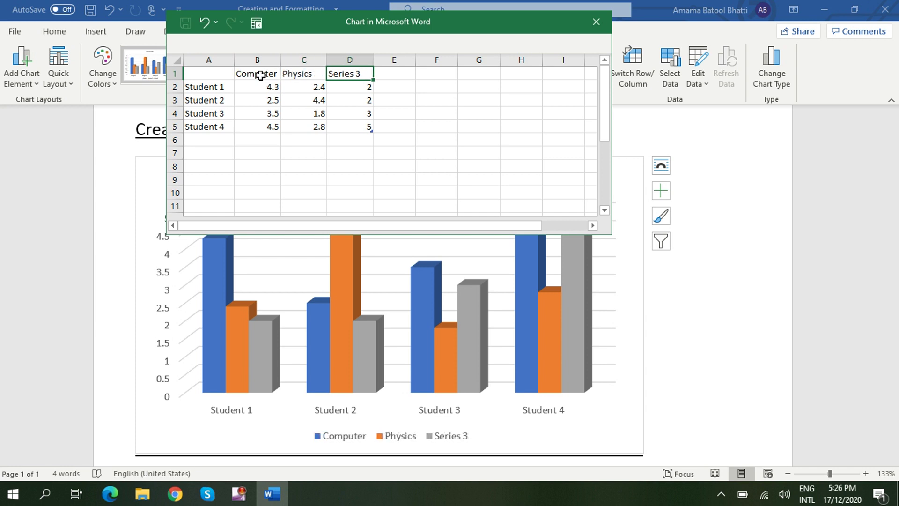
type("Mathematics")
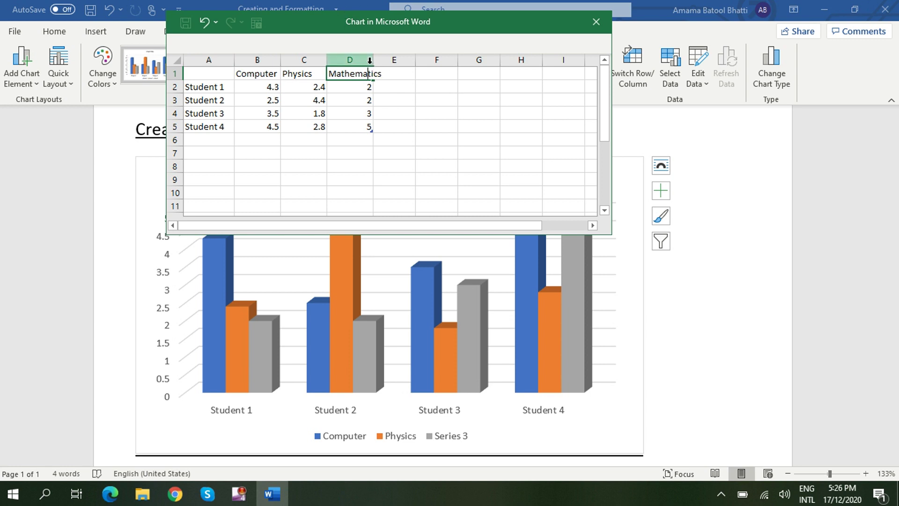
Step: Widen column D and enter Computer marks 98, 78, 67 and 56 for Students 1–4
left_click(368, 60)
left_click_drag(374, 59, 391, 59)
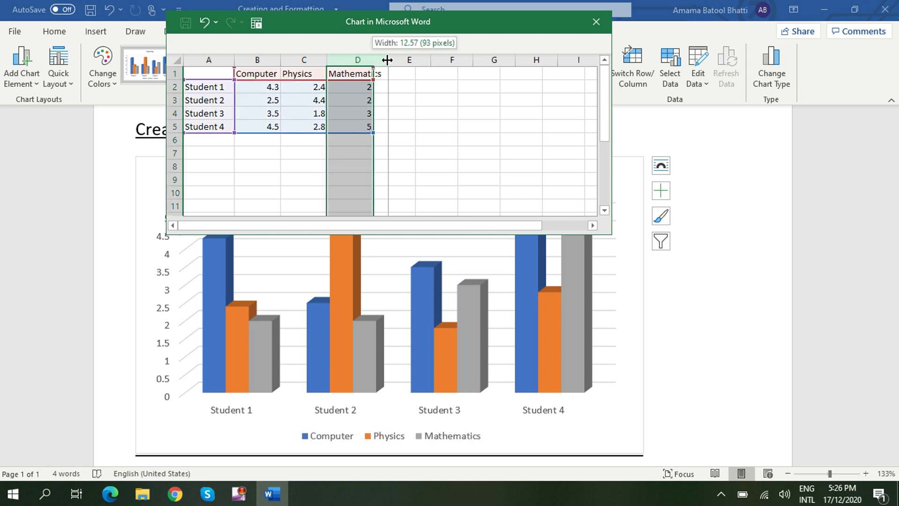
left_click(274, 87)
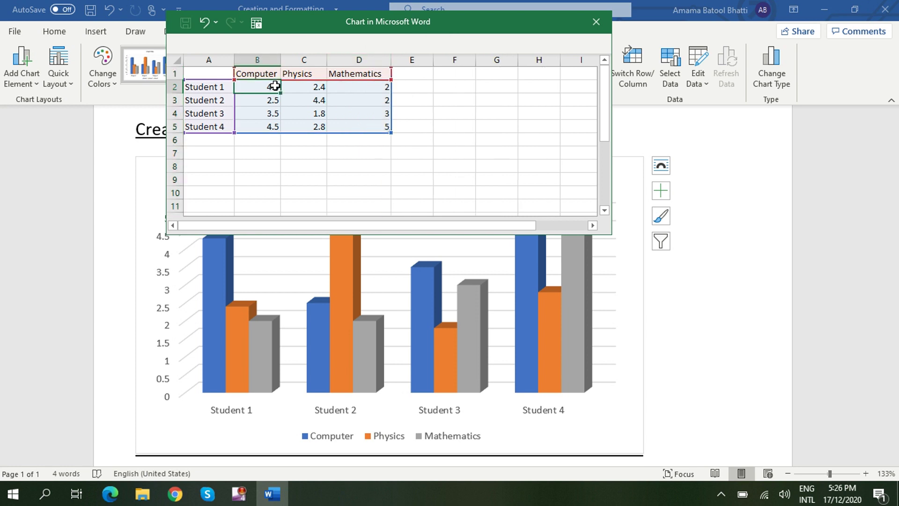
type("95")
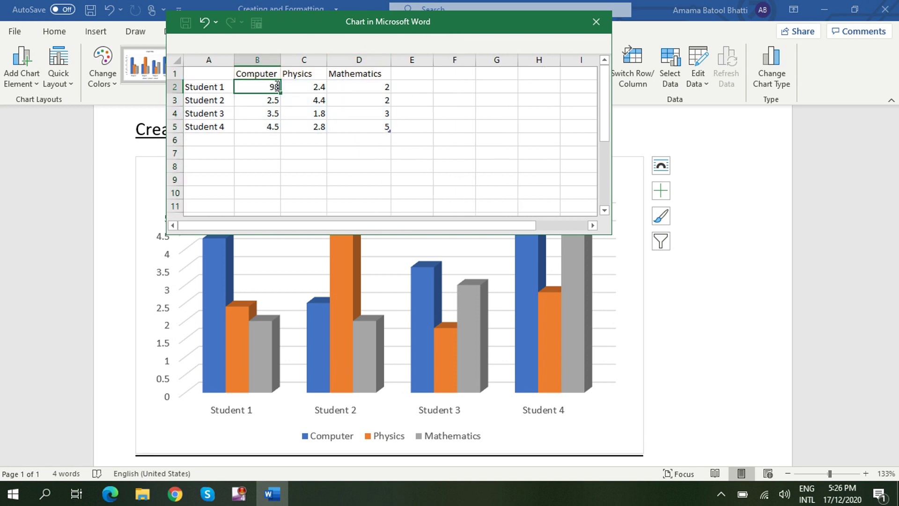
key("Return")
type("78")
key("Return")
type("67")
key("Return")
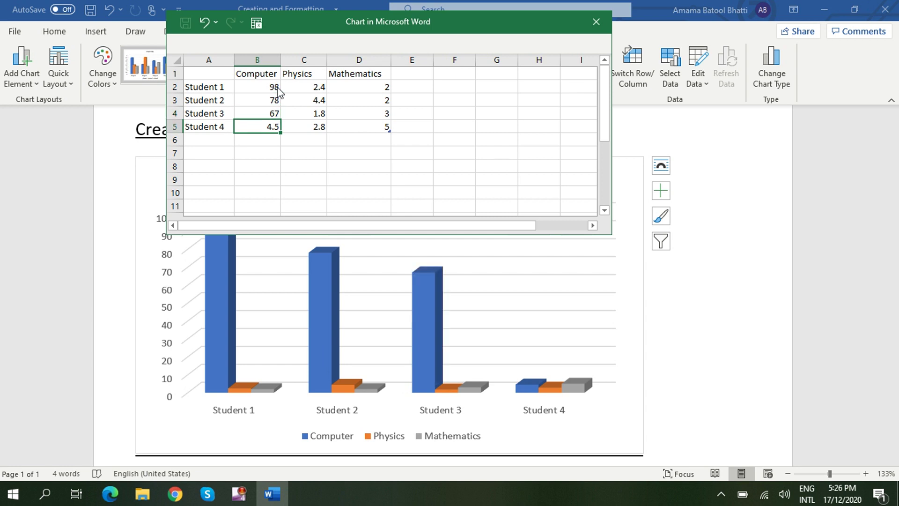
type("56")
key("Return")
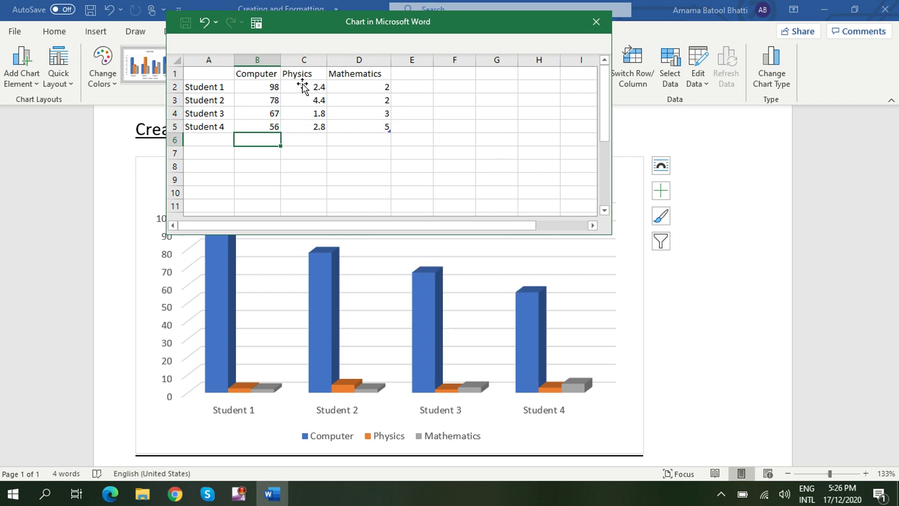
Step: Enter Physics marks 89, 78, 98 and 65 for Students 1–4
left_click(305, 85)
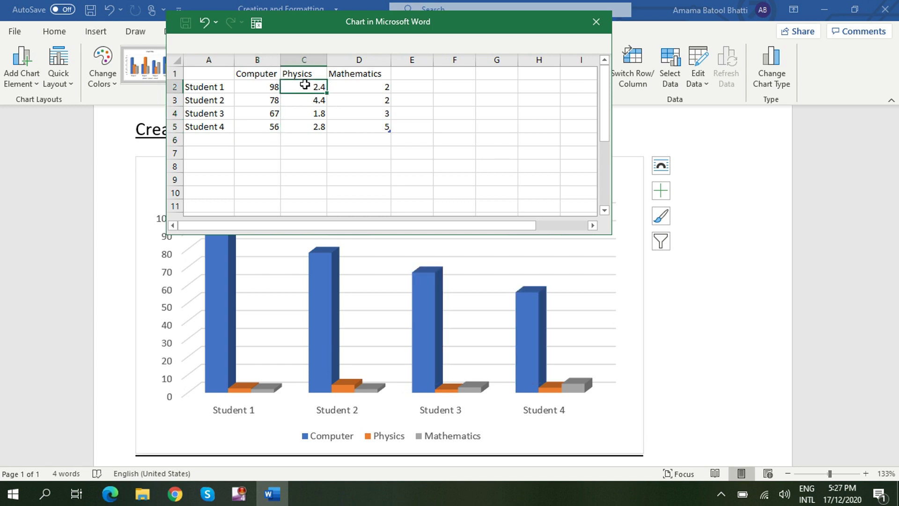
type("89")
key("Return")
type("78")
key("Return")
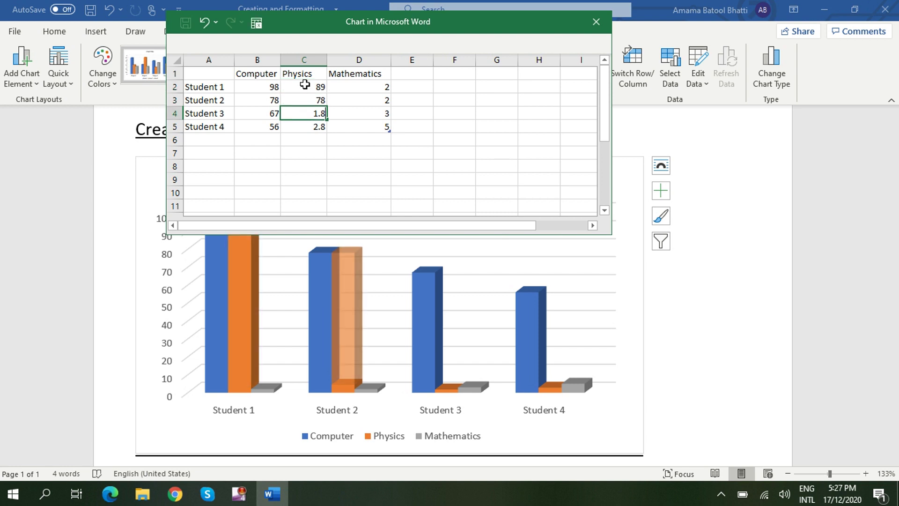
type("98")
key("Return")
type("657")
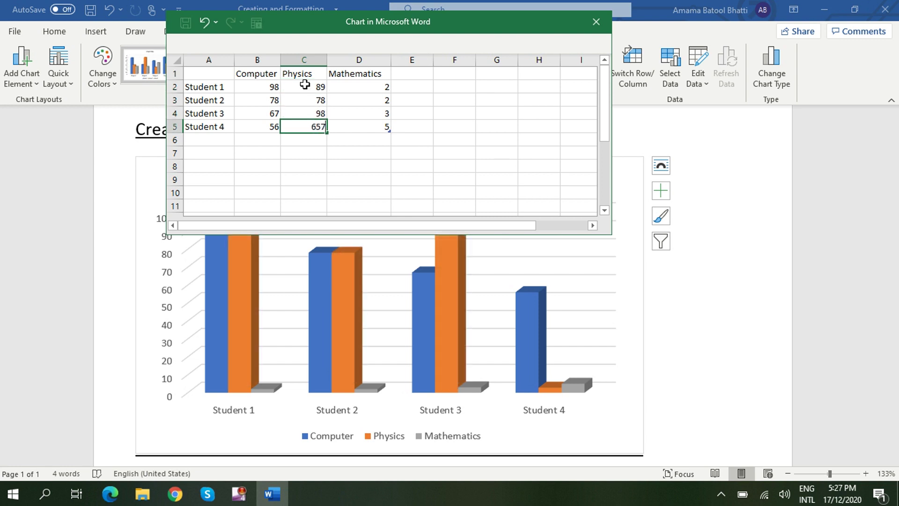
Step: Enter Mathematics marks 78, 67, 34 and 23 in D2:D5
left_click(370, 88)
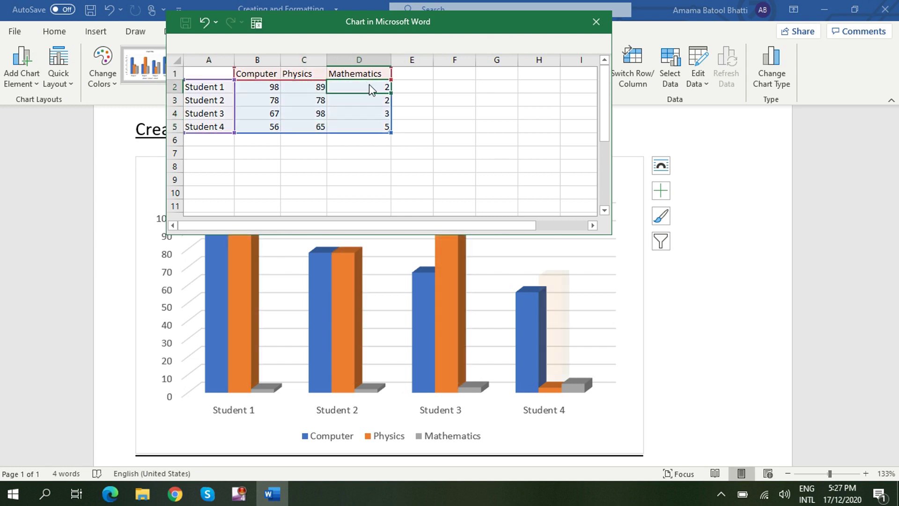
type("78")
key("Return")
type("67")
key("Return")
type("3")
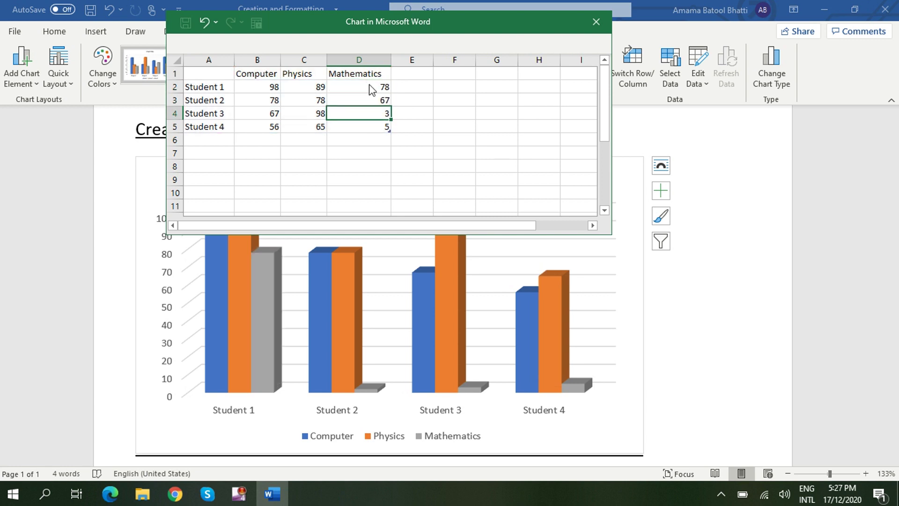
type("4")
key("Return")
type("23")
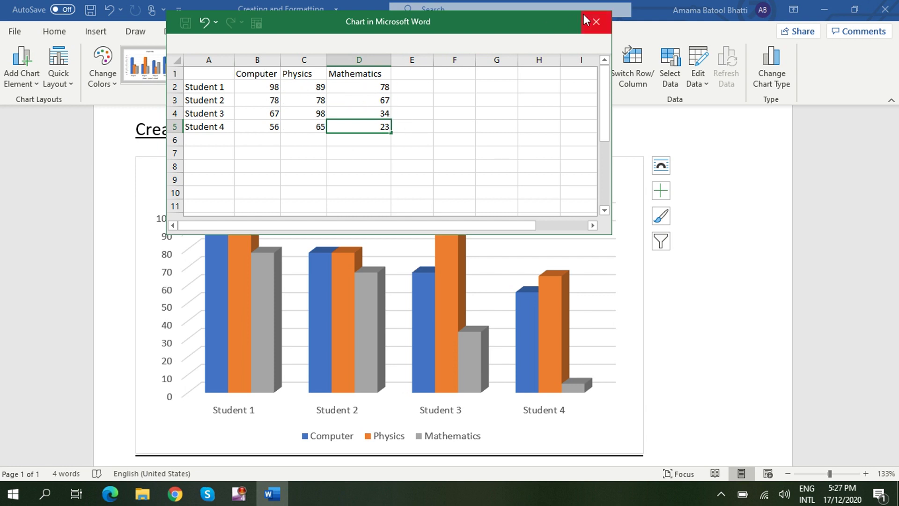
Step: Close the 'Chart in Microsoft Word' data window
left_click(597, 20)
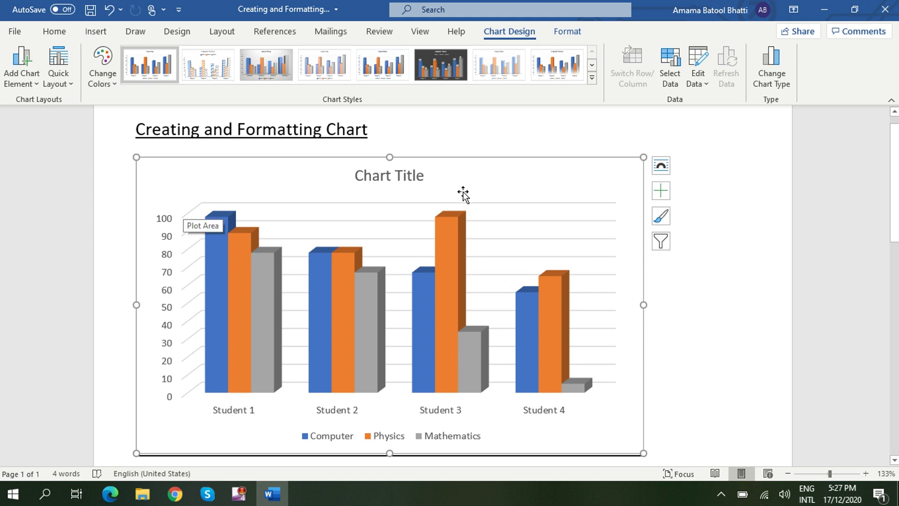
mouse_move(448, 231)
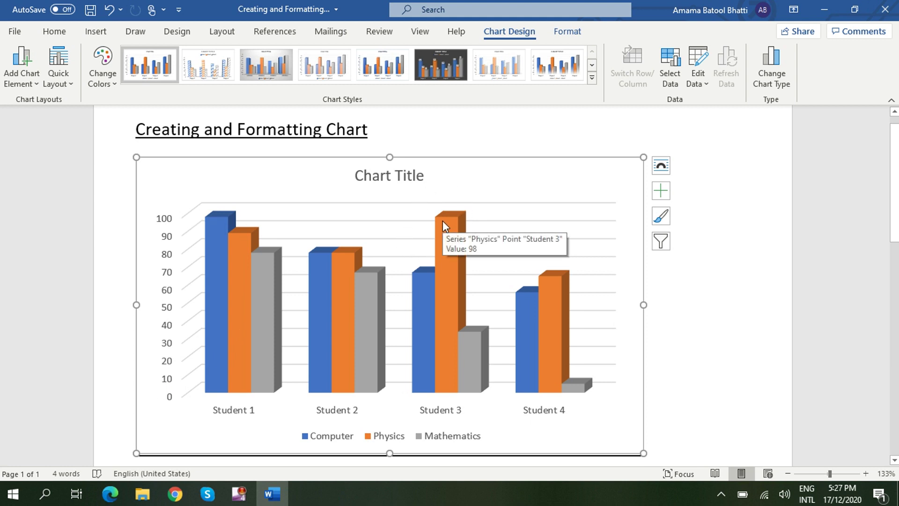
Step: Replace the placeholder chart title with 'Student Result', then reselect the whole chart
left_click(405, 176)
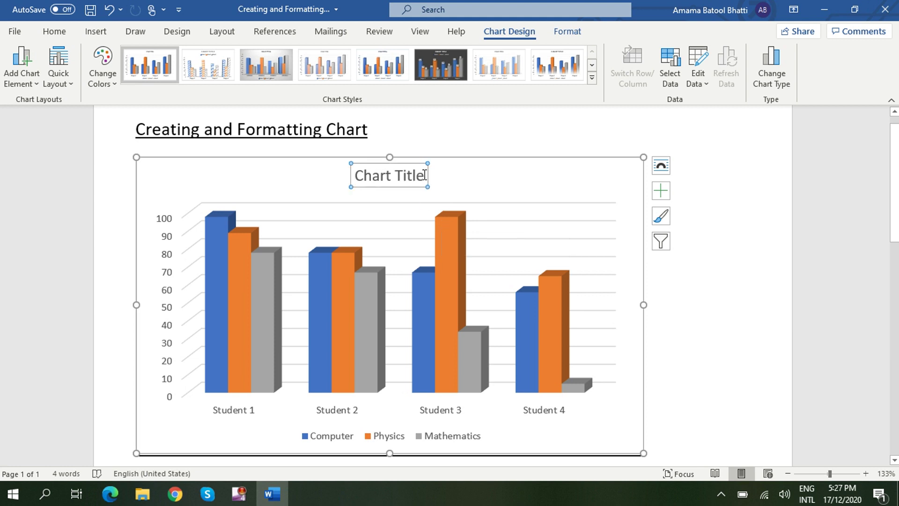
left_click(425, 175)
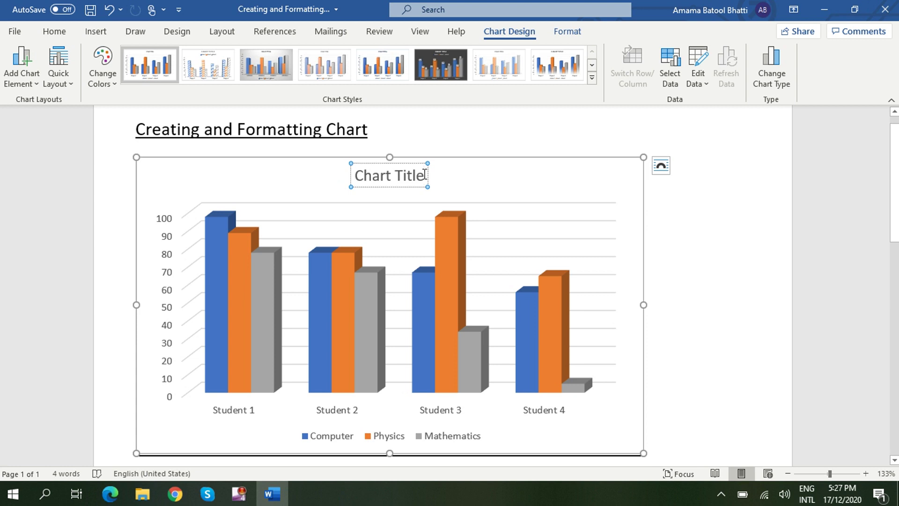
key("BackSpace")
key("BackSpace")
key("BackSpace")
key("BackSpace")
key("BackSpace")
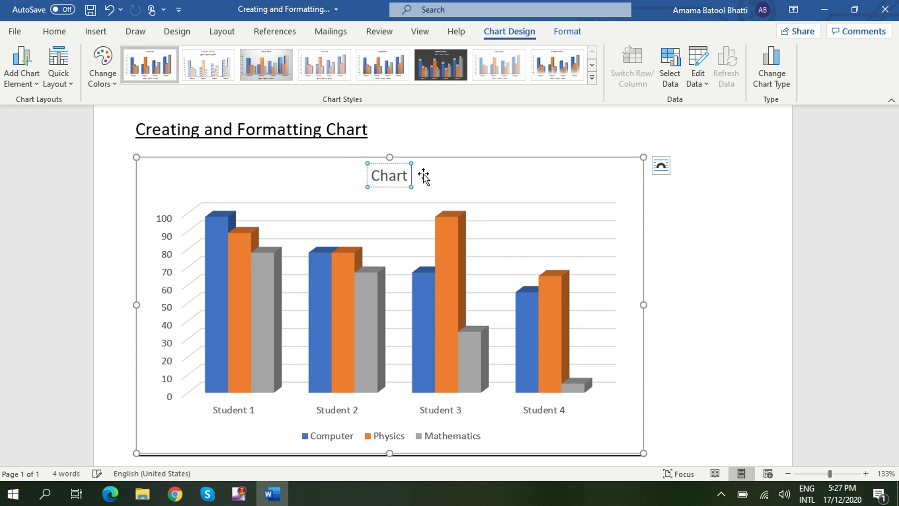
key("BackSpace")
key("BackSpace")
key("BackSpace")
key("BackSpace")
key("BackSpace")
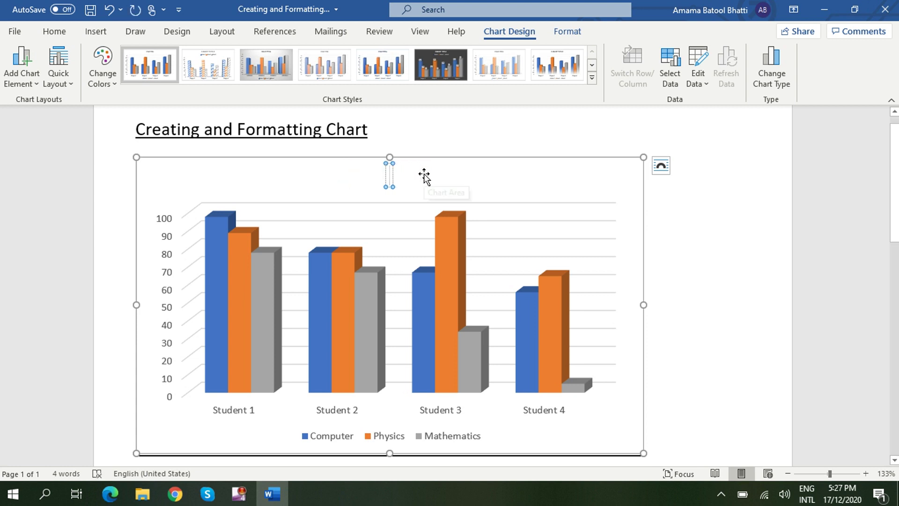
type("Student")
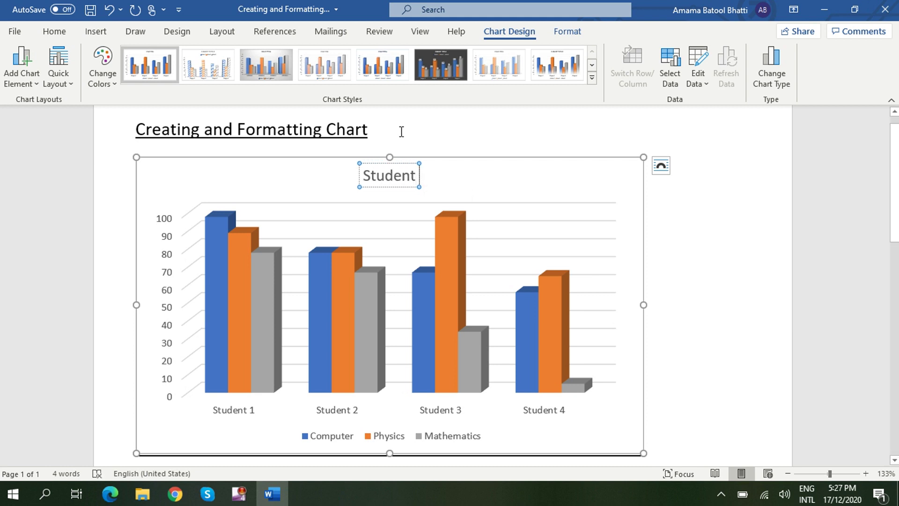
type(" Resul")
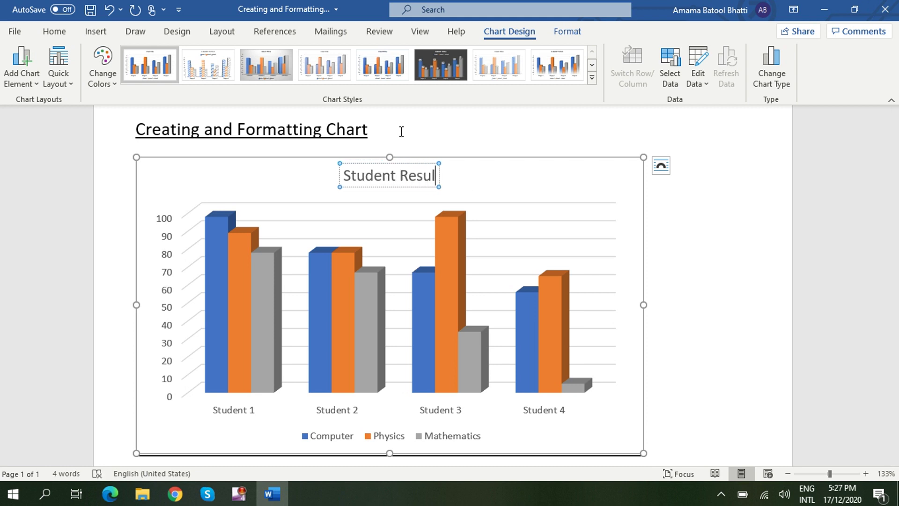
type("t")
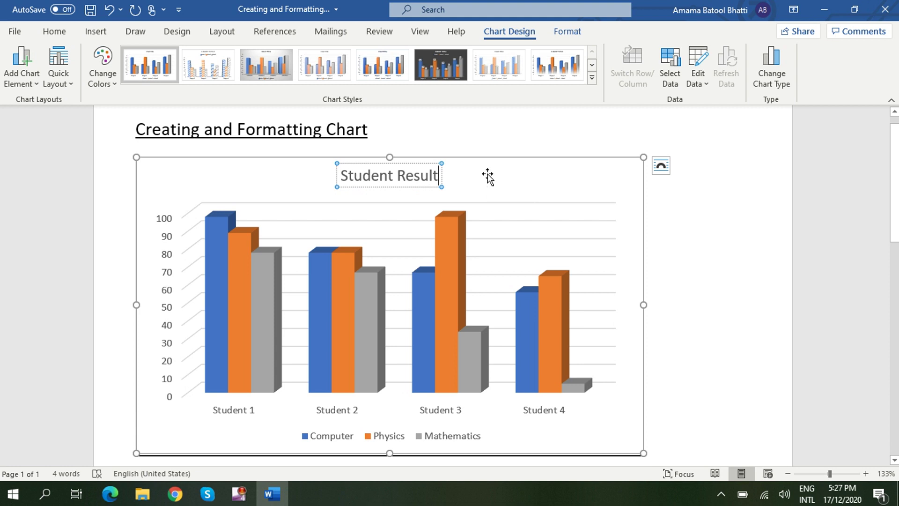
left_click(487, 176)
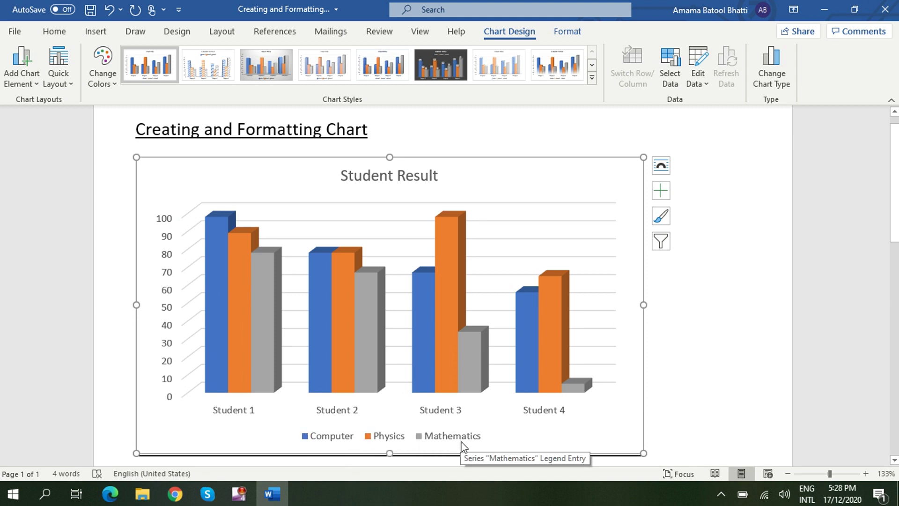
left_click(407, 438)
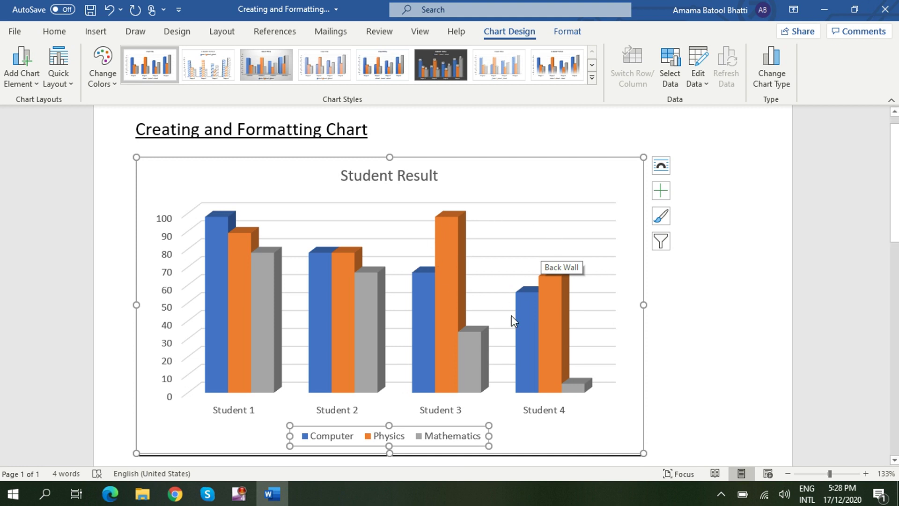
left_click(589, 191)
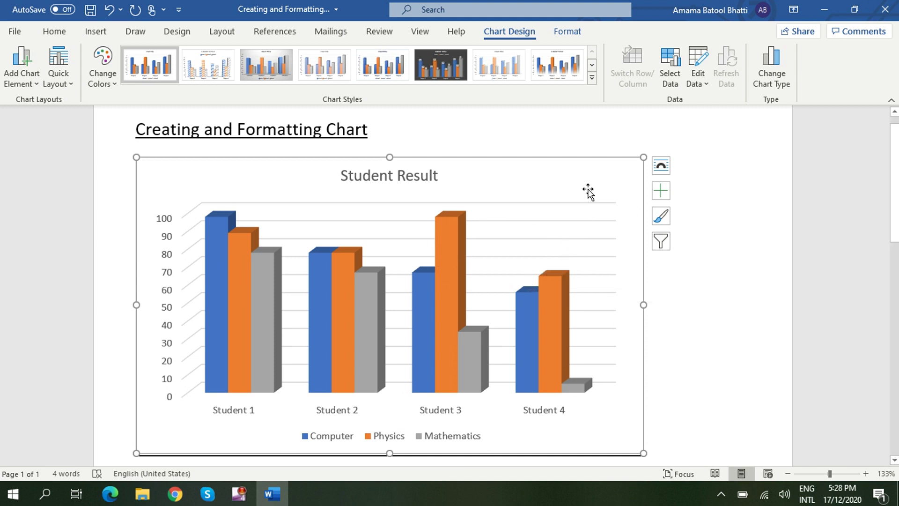
Step: Toggle the axes and the primary horizontal axis off and back on, leaving both axes visible
left_click(661, 193)
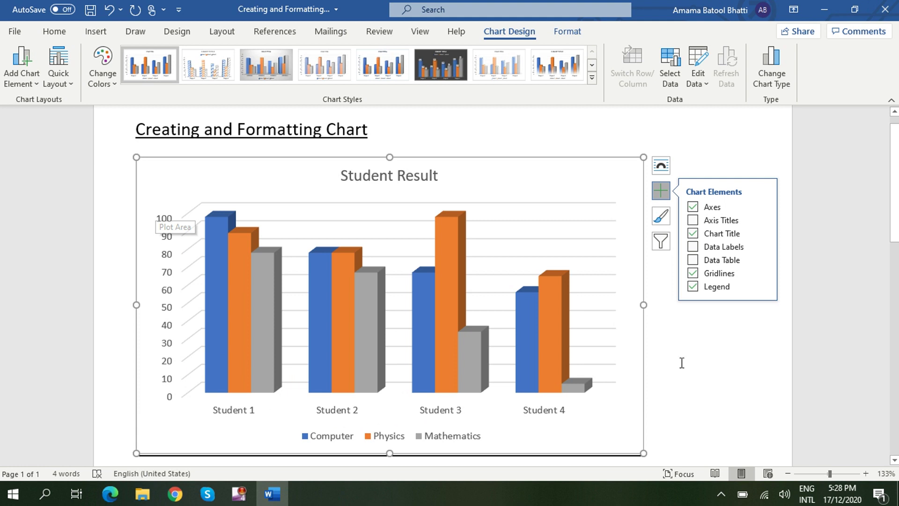
left_click(693, 206)
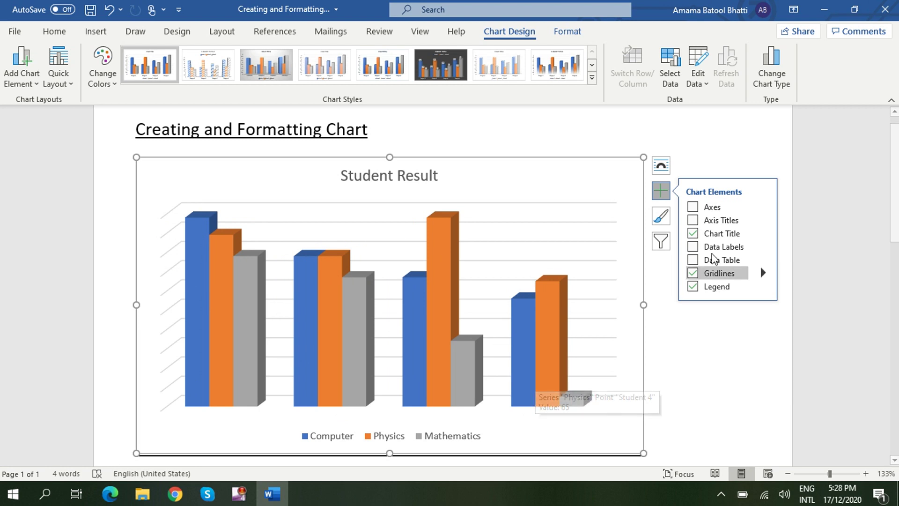
left_click(693, 207)
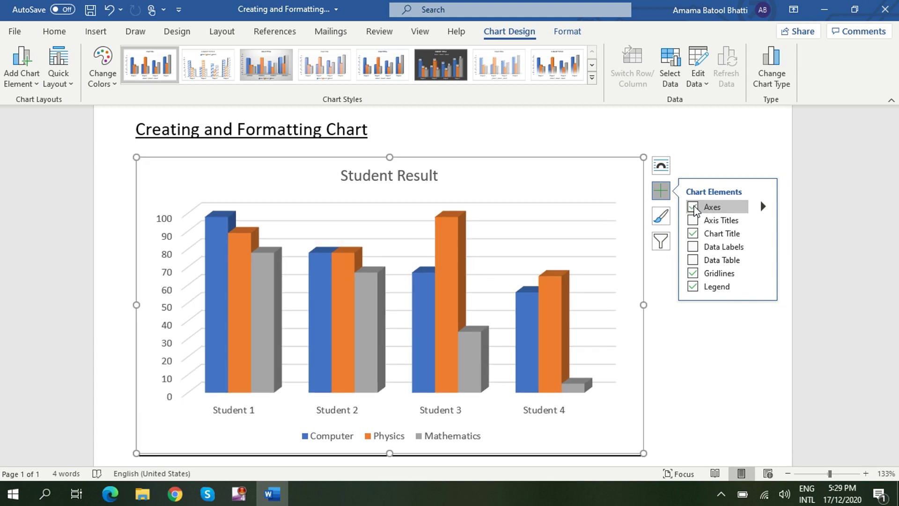
left_click(763, 207)
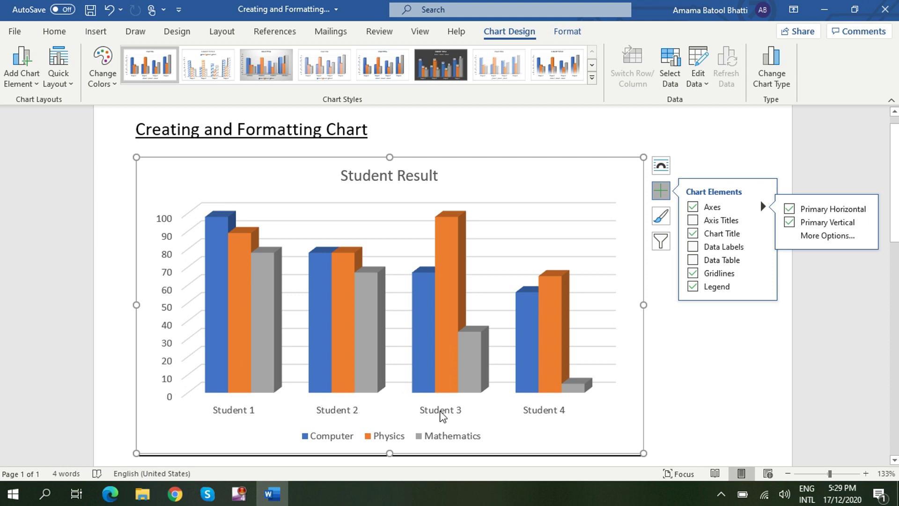
left_click(790, 210)
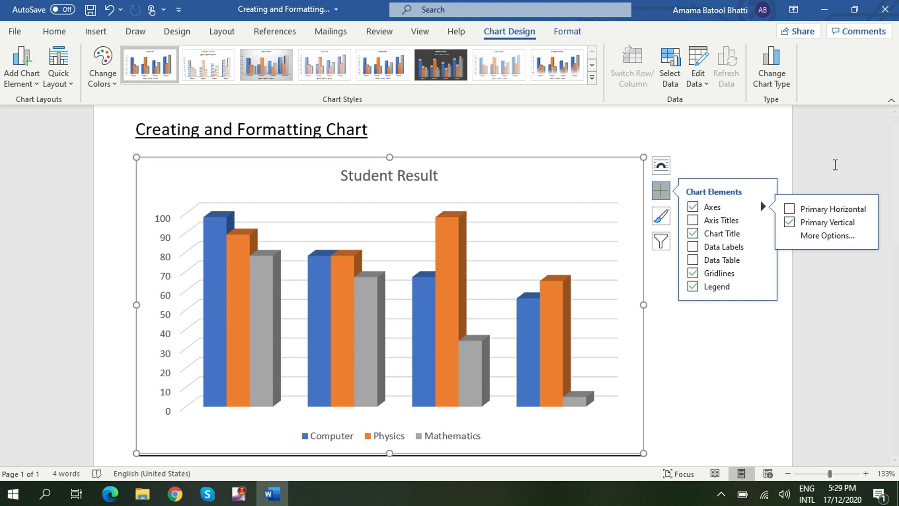
left_click(789, 209)
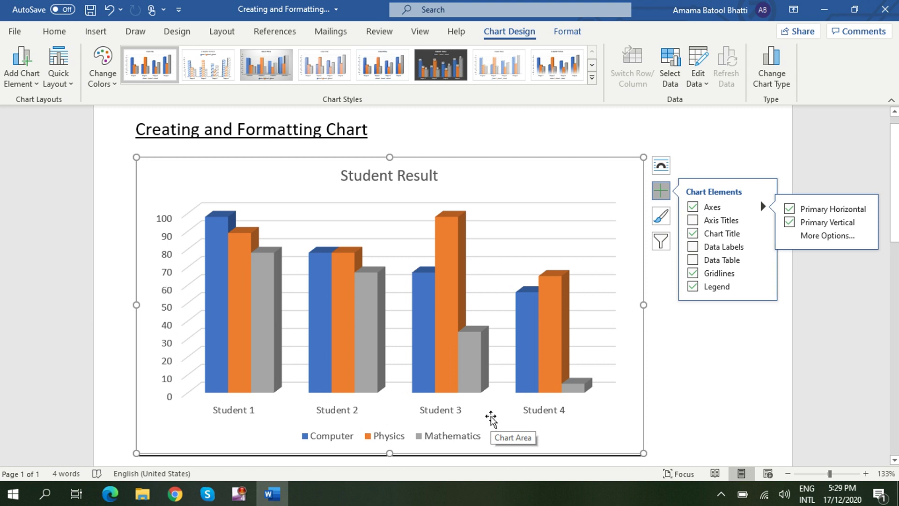
Step: Add axis titles to the chart and label the horizontal one 'Students'
left_click(696, 222)
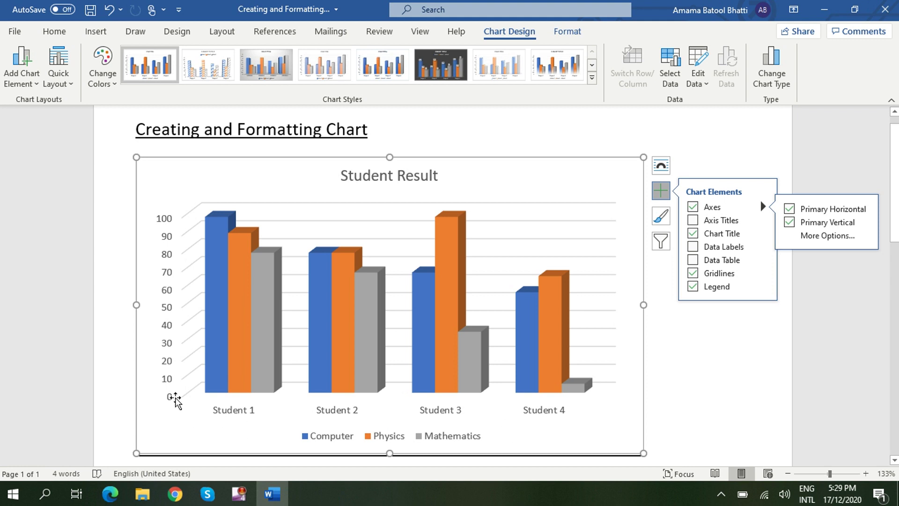
left_click(693, 220)
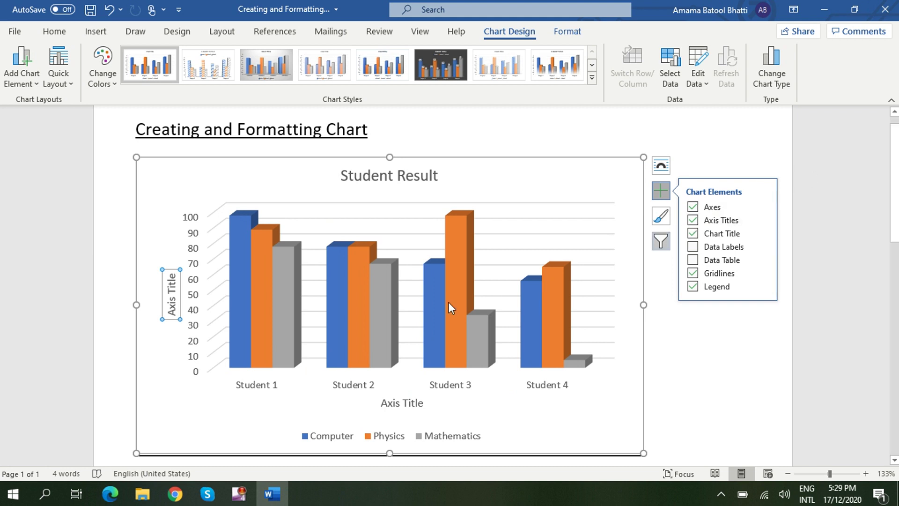
left_click(421, 400)
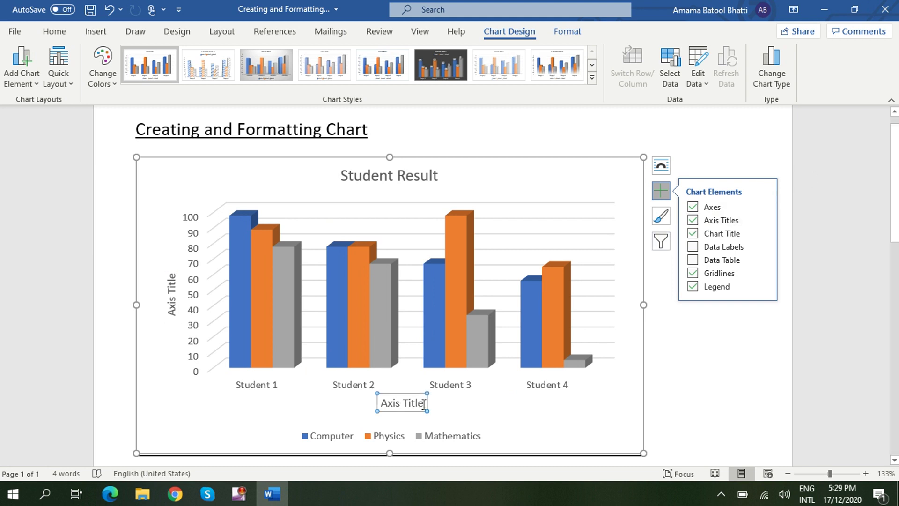
left_click(424, 404)
key("BackSpace")
key("BackSpace")
key("BackSpace")
key("BackSpace")
key("BackSpace")
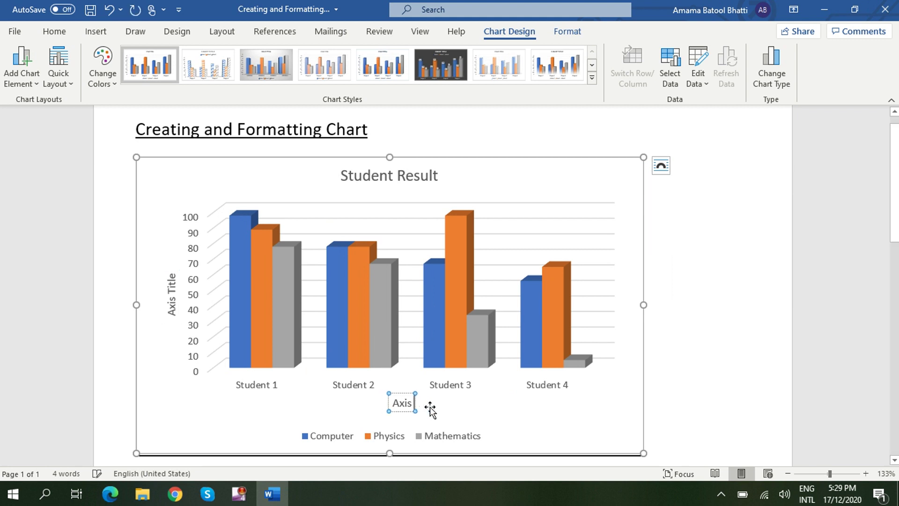
key("BackSpace")
key("BackSpace")
key("BackSpace")
key("BackSpace")
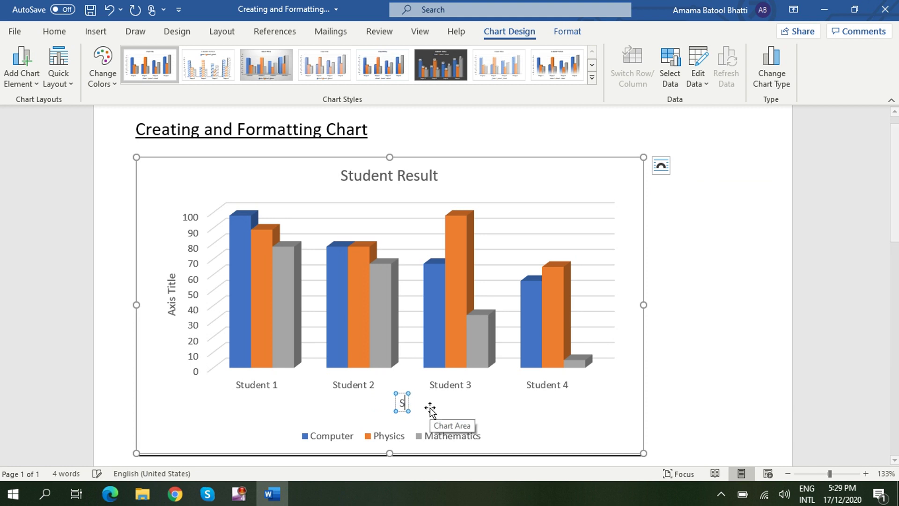
type("Students")
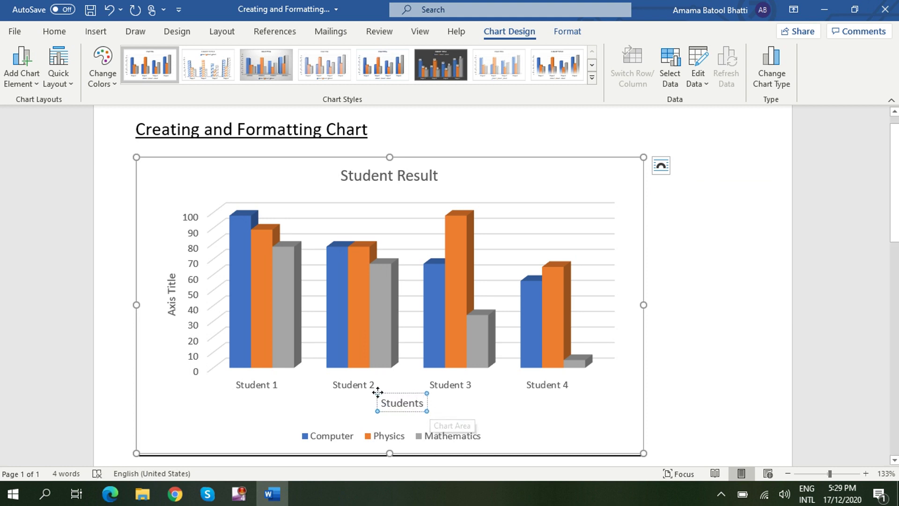
Step: Label the vertical axis title 'Marks'
left_click(172, 281)
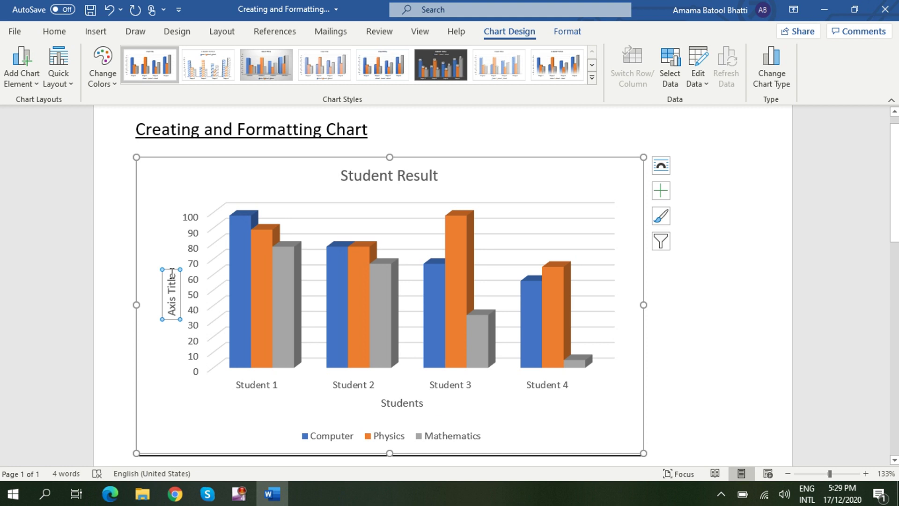
left_click(171, 272)
key("BackSpace")
key("BackSpace")
key("BackSpace")
key("BackSpace")
key("BackSpace")
key("BackSpace")
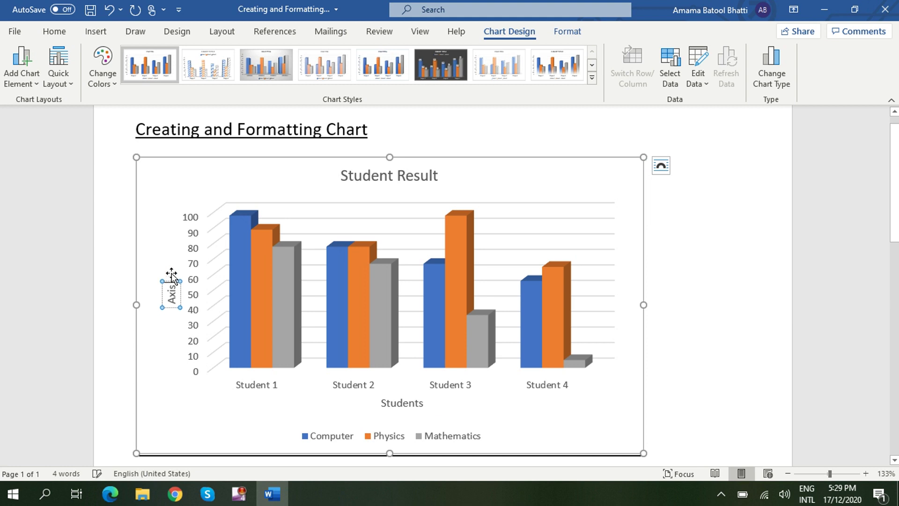
key("BackSpace")
key("BackSpace")
key("BackSpace")
key("BackSpace")
type("M")
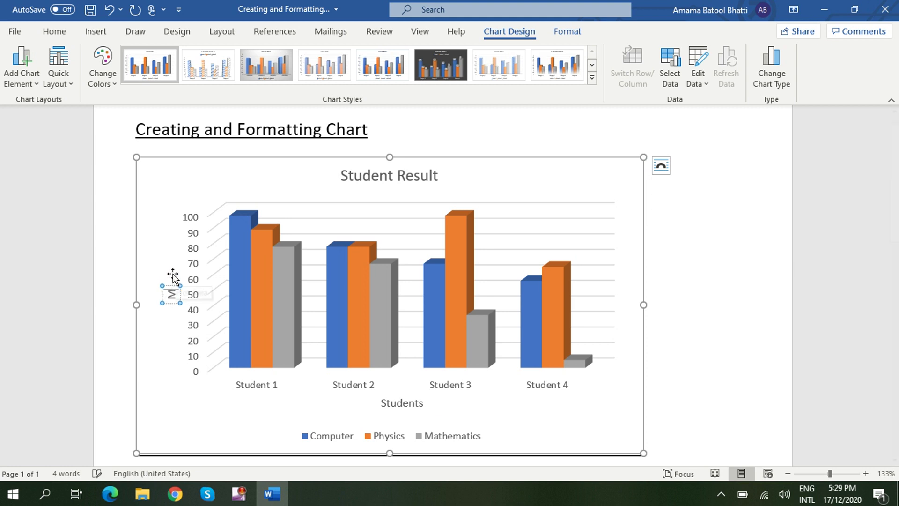
type("arksks")
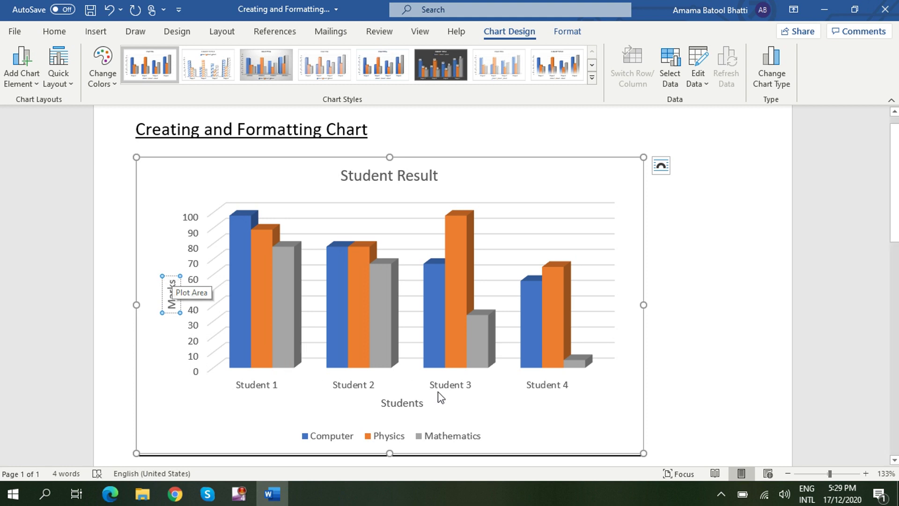
left_click(437, 404)
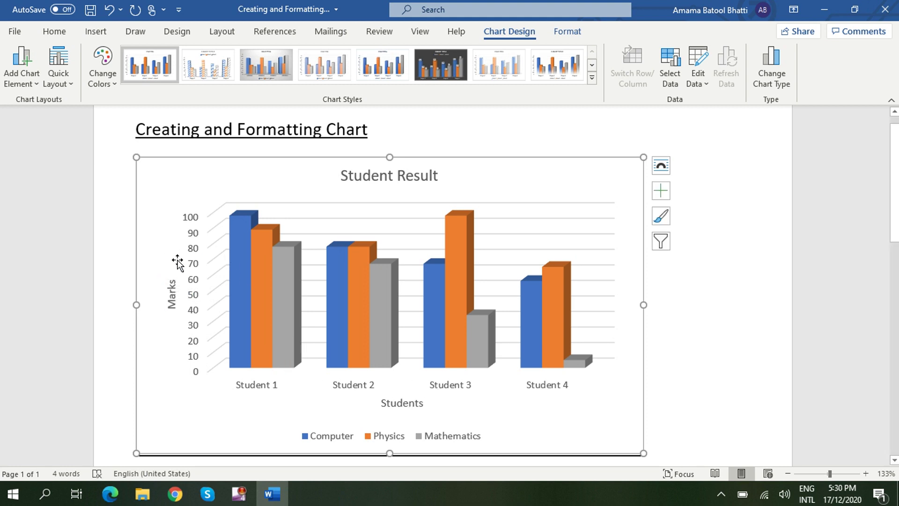
left_click(665, 189)
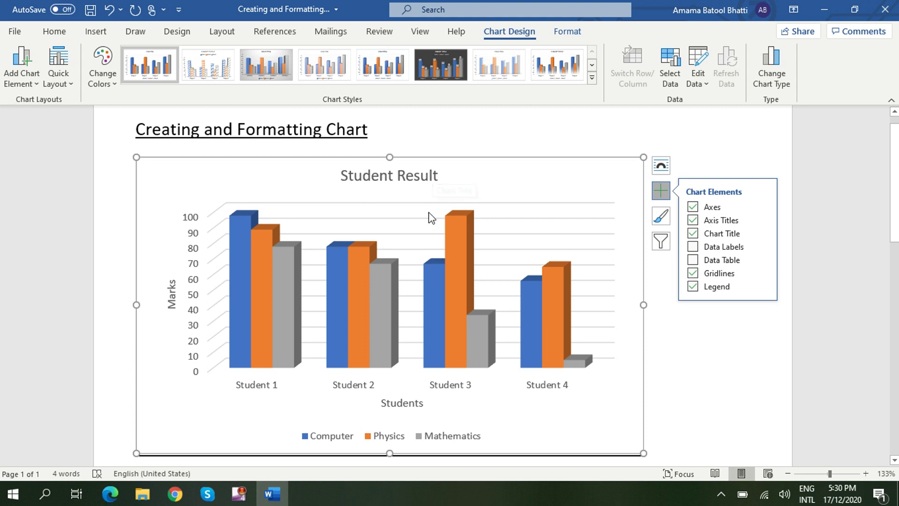
left_click(762, 230)
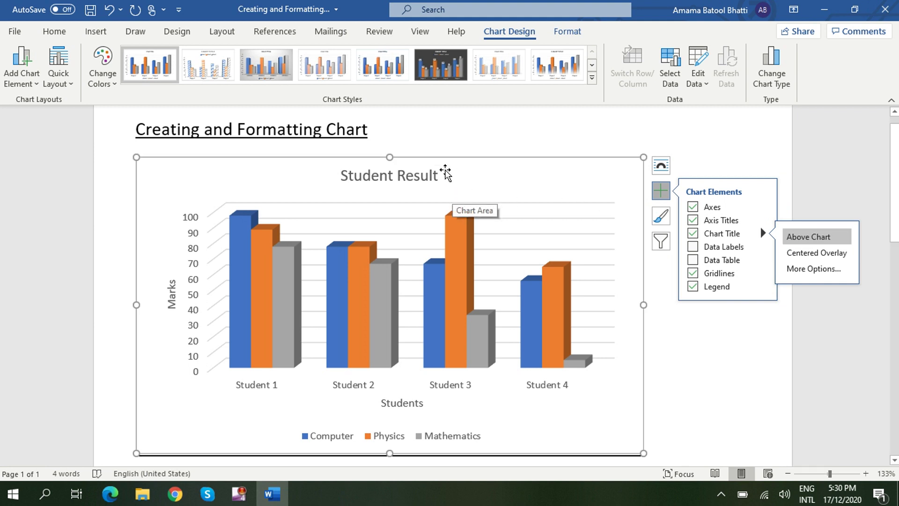
left_click(815, 253)
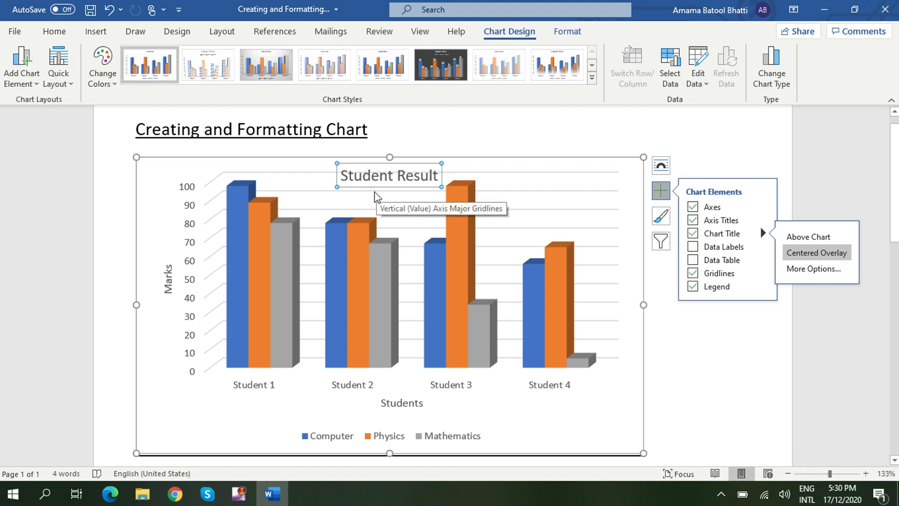
left_click(817, 236)
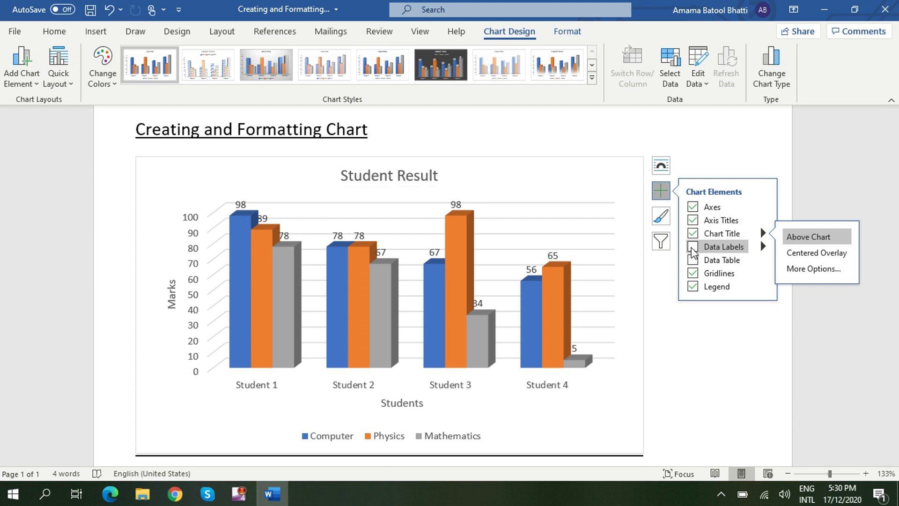
left_click(692, 249)
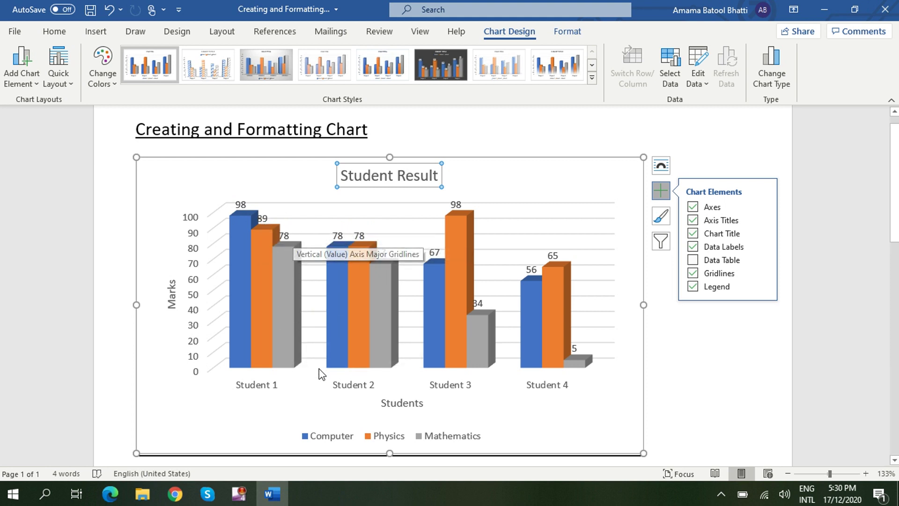
left_click(694, 247)
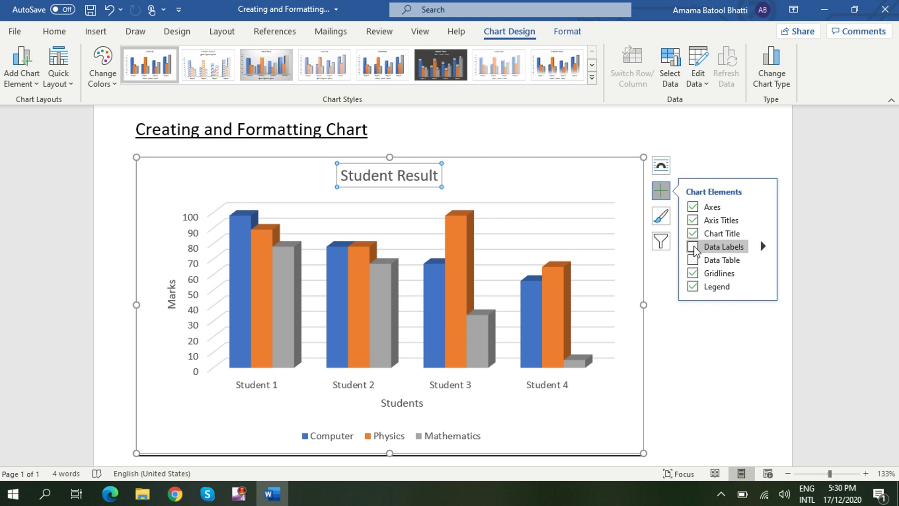
left_click(693, 260)
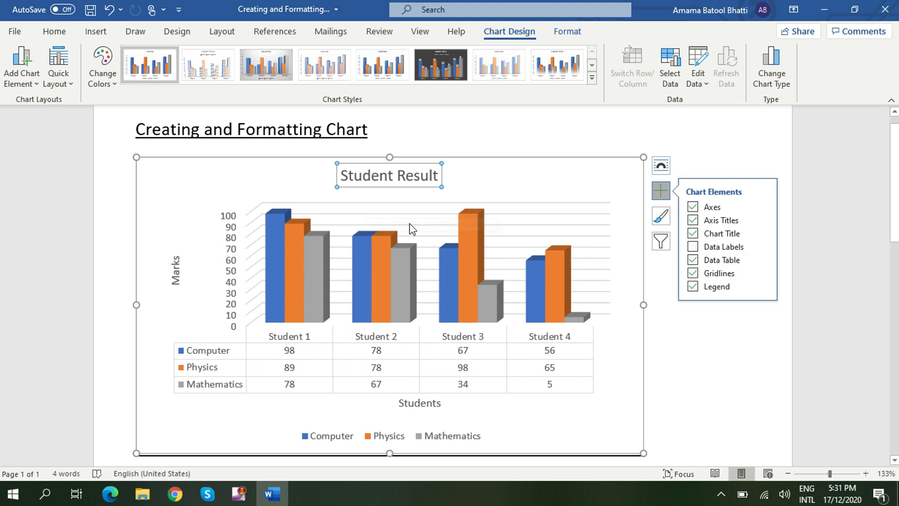
left_click(763, 260)
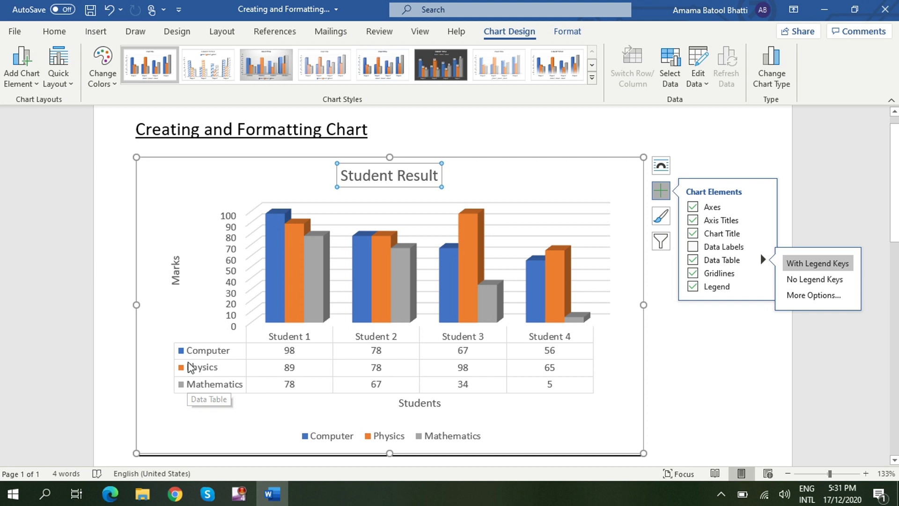
left_click(825, 279)
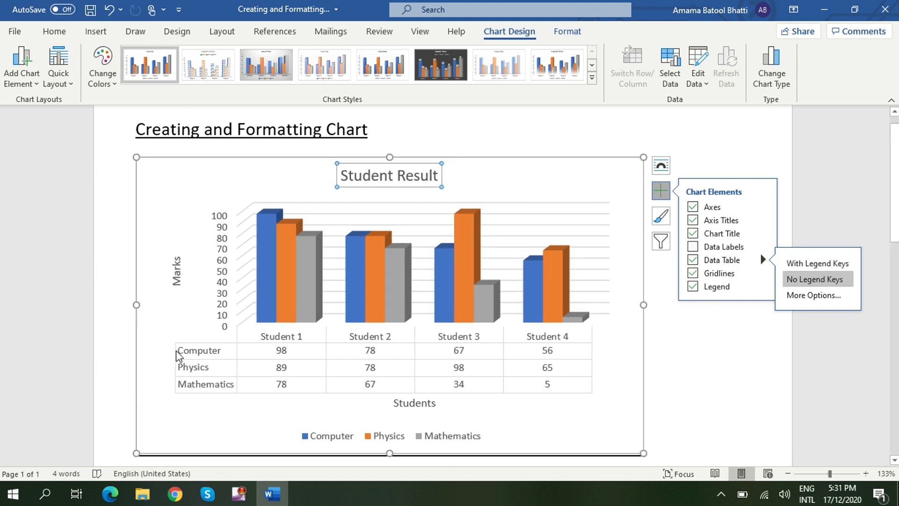
left_click(692, 260)
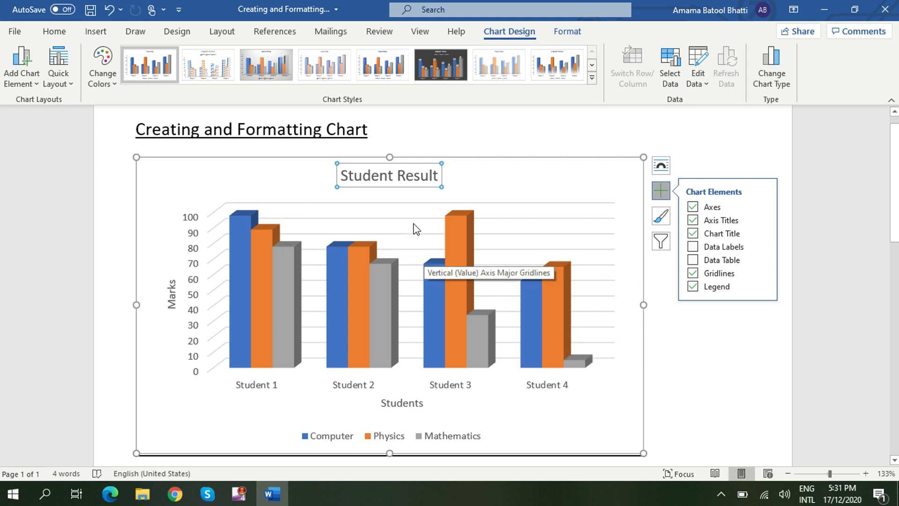
mouse_move(718, 273)
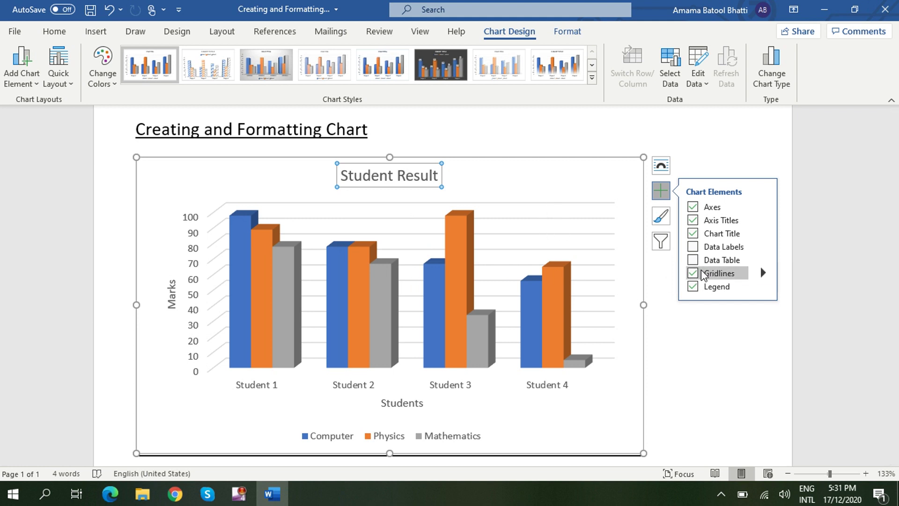
left_click(702, 272)
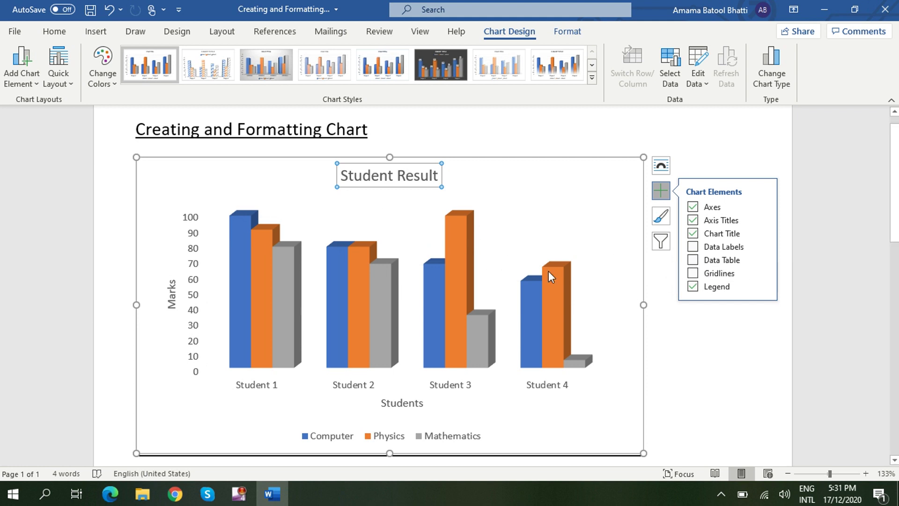
left_click(694, 274)
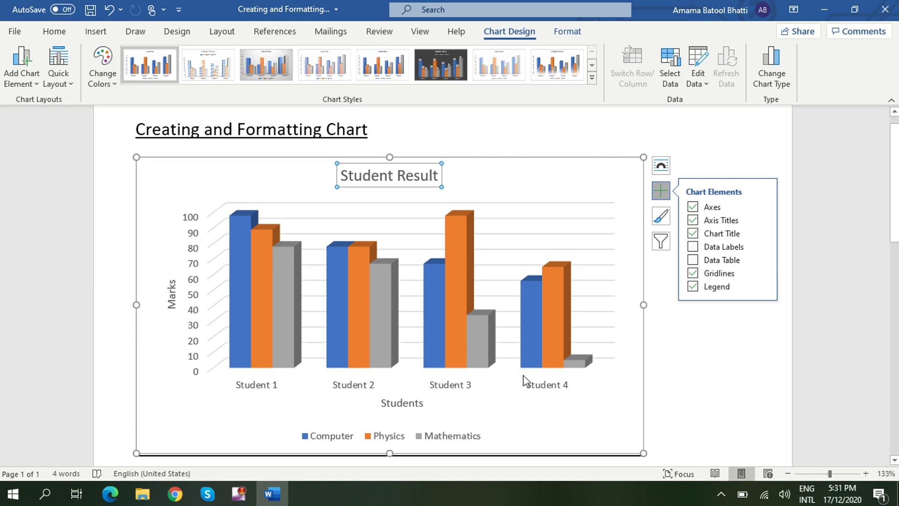
left_click(345, 437)
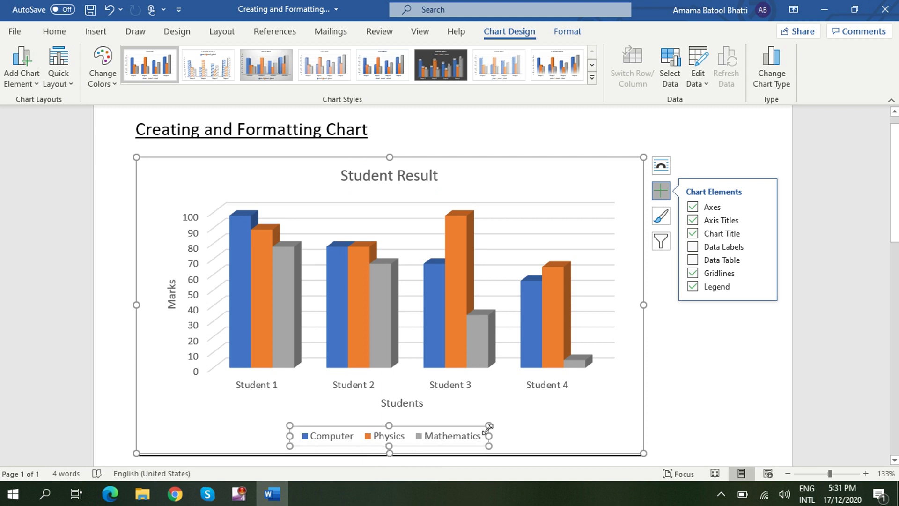
Step: Try Right, Top and Left legend positions, settle on Bottom, and open Format Legend
left_click(764, 287)
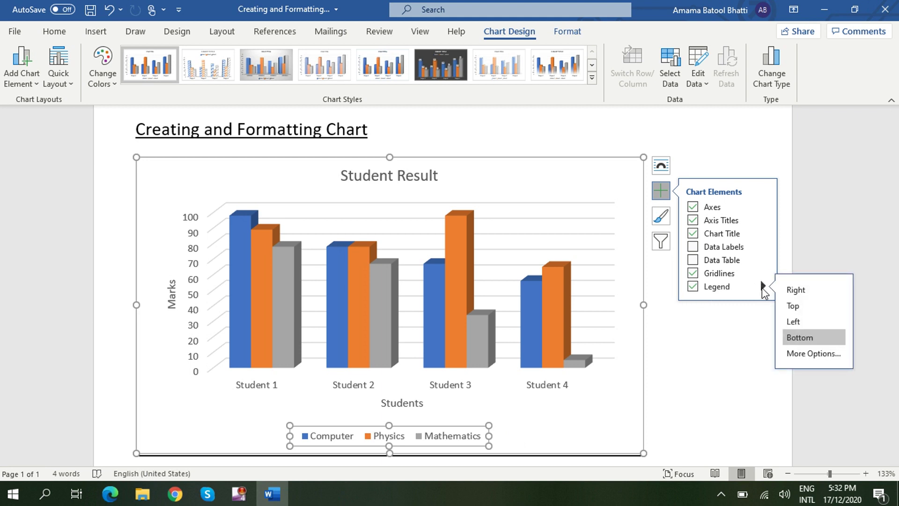
left_click(799, 291)
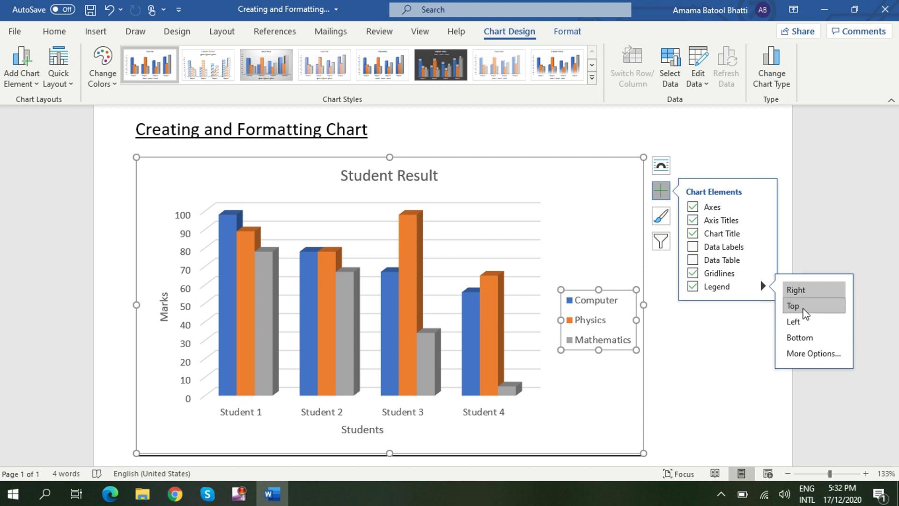
left_click(803, 310)
left_click(802, 322)
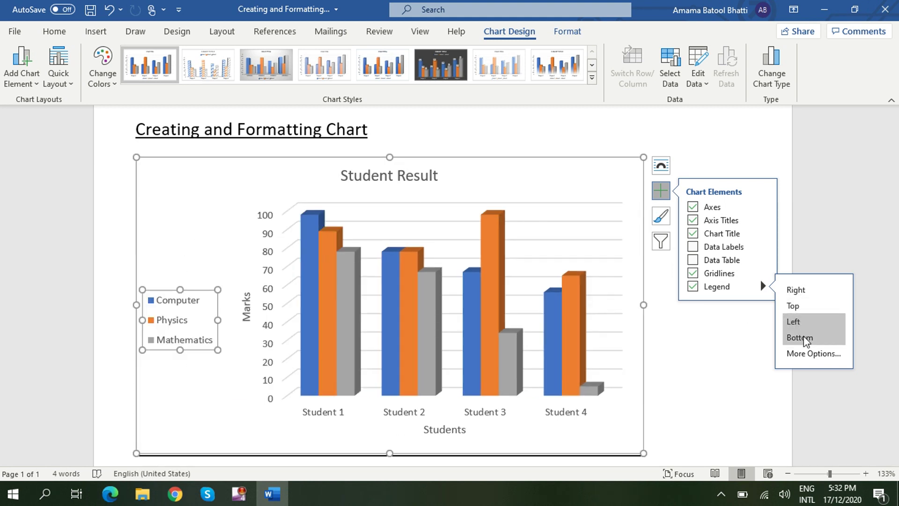
left_click(804, 336)
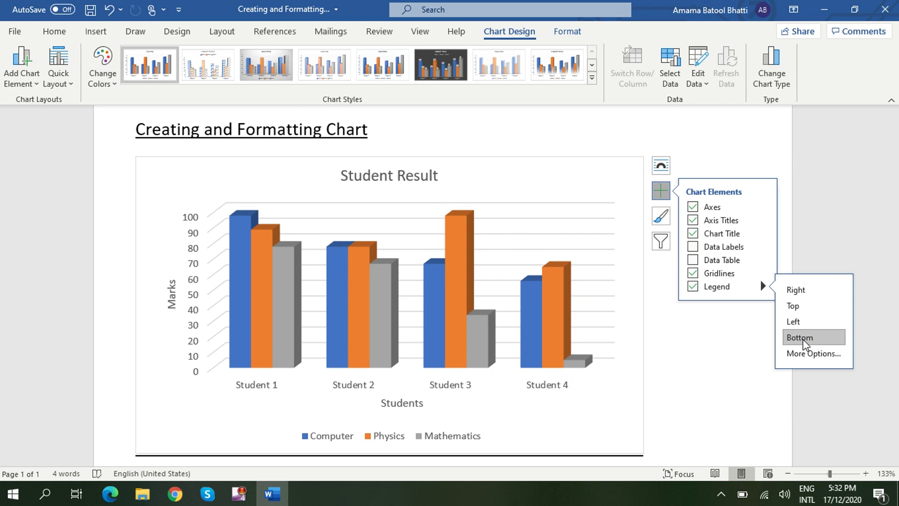
left_click(807, 354)
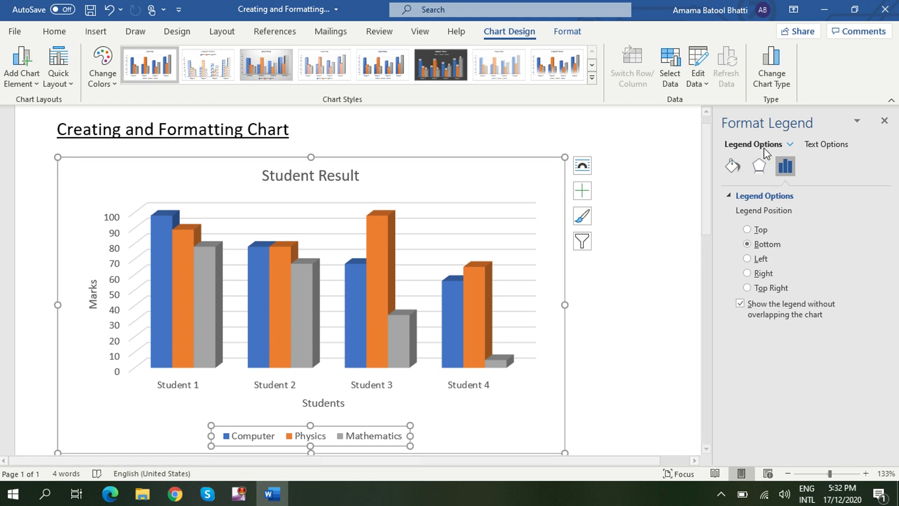
Step: Try a blue solid fill on the legend, revert it to Automatic fill, and close Format Legend
left_click(731, 168)
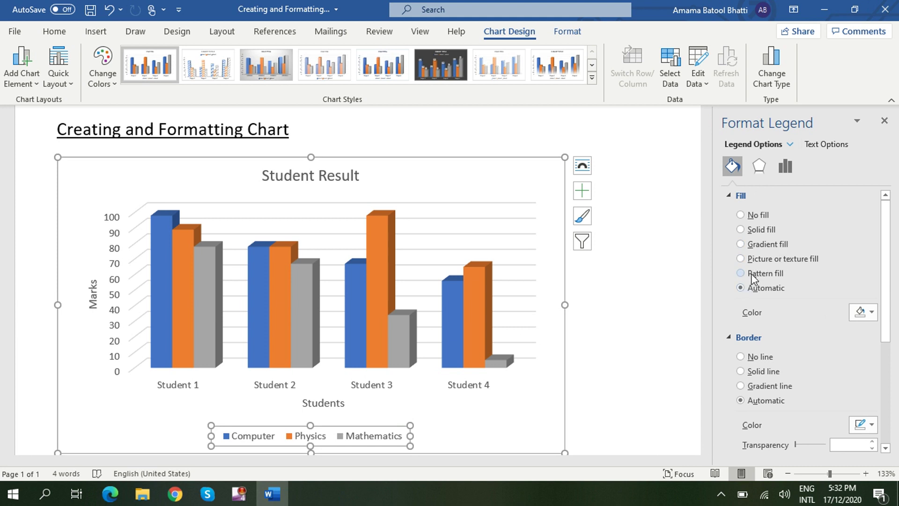
left_click(740, 230)
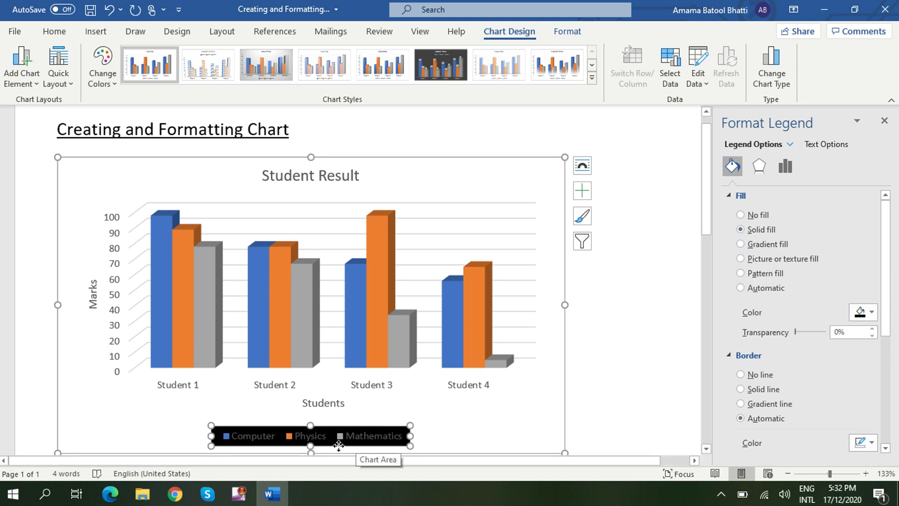
left_click(872, 312)
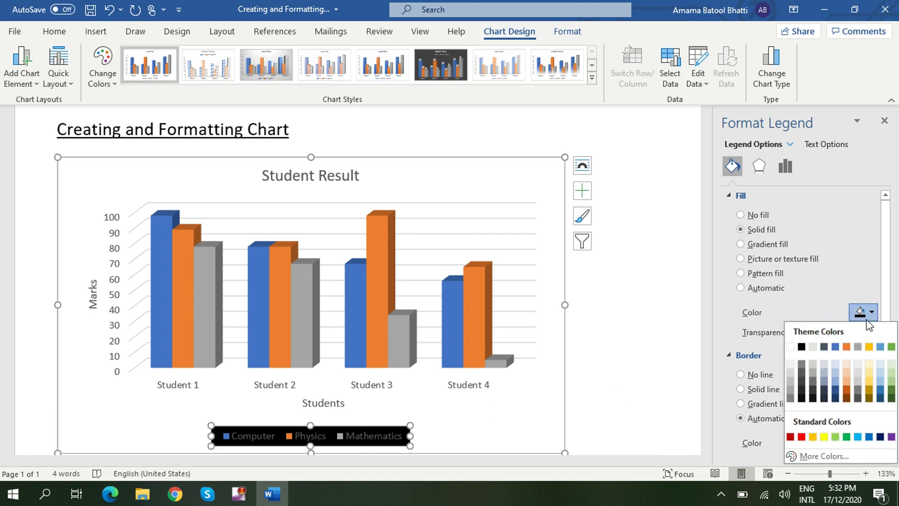
left_click(836, 389)
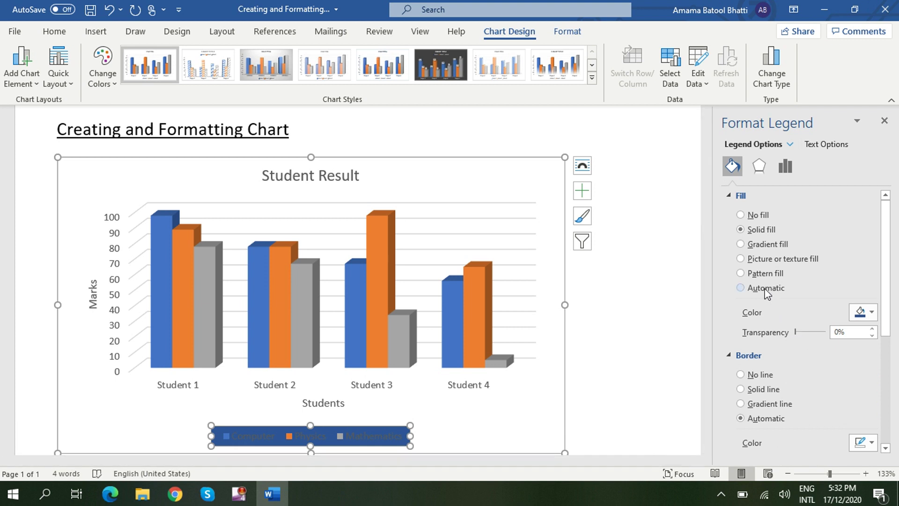
left_click(740, 288)
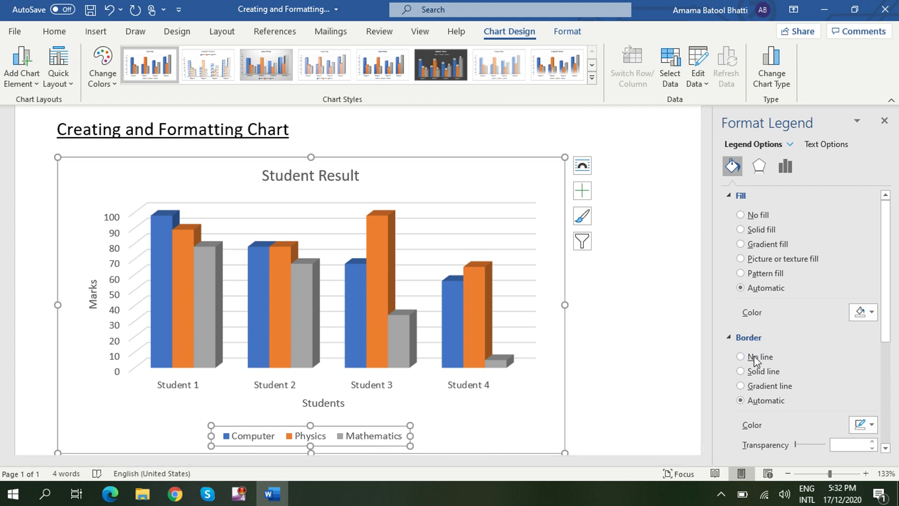
left_click(884, 121)
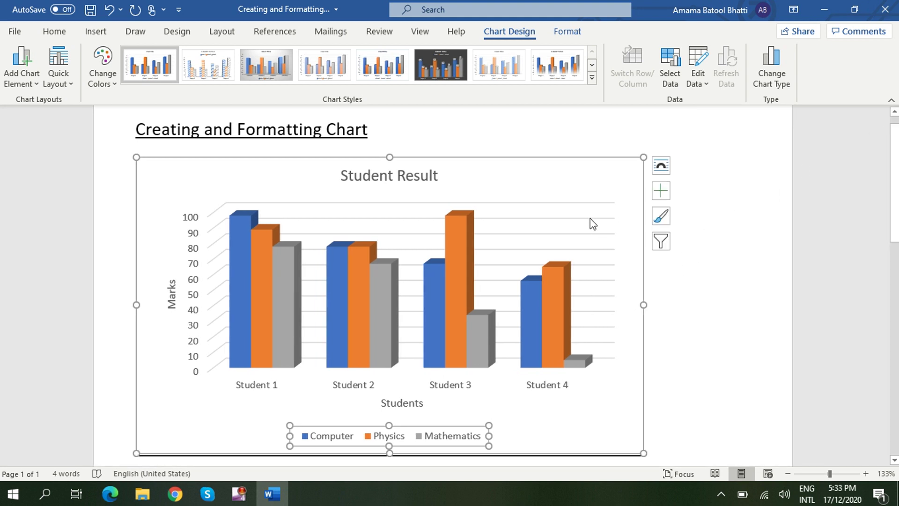
left_click(636, 208)
left_click(660, 192)
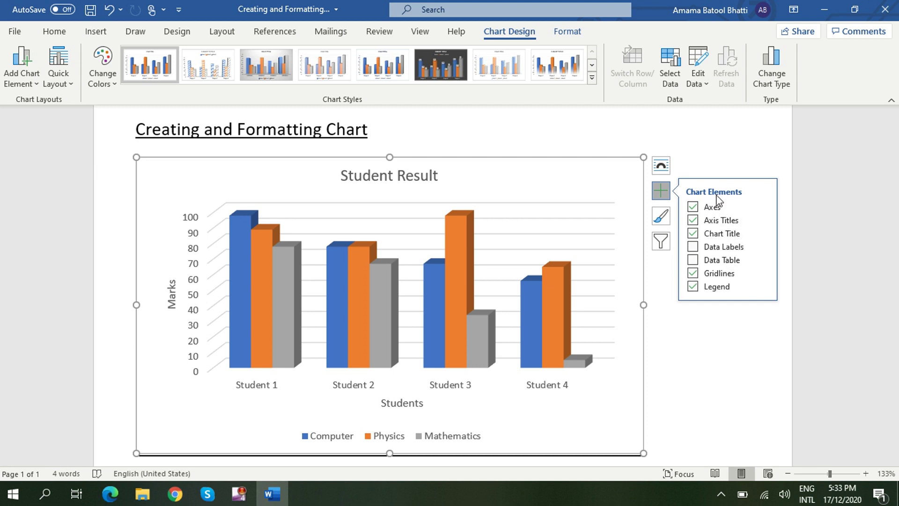
left_click(615, 200)
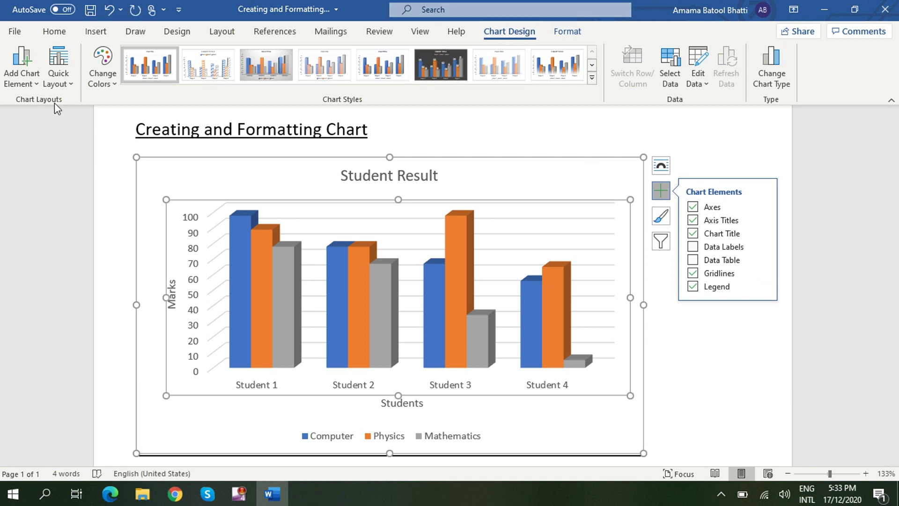
left_click(21, 61)
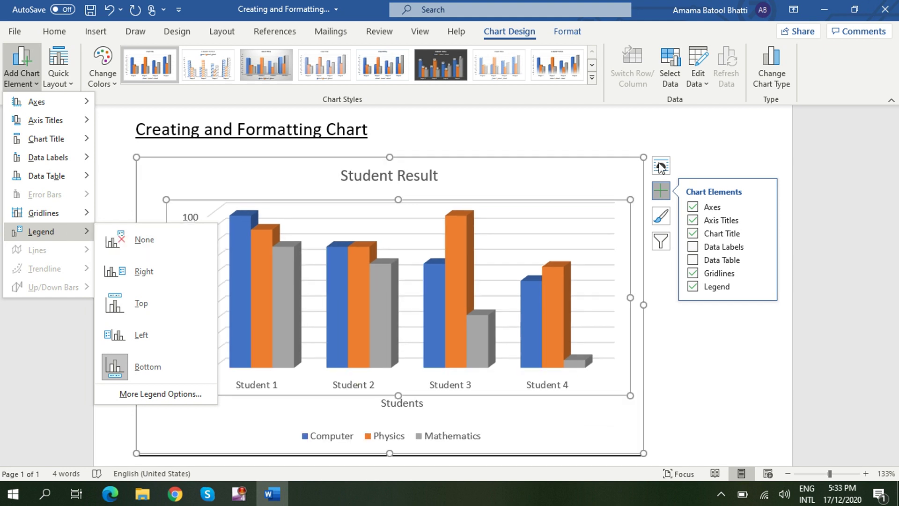
mouse_move(46, 176)
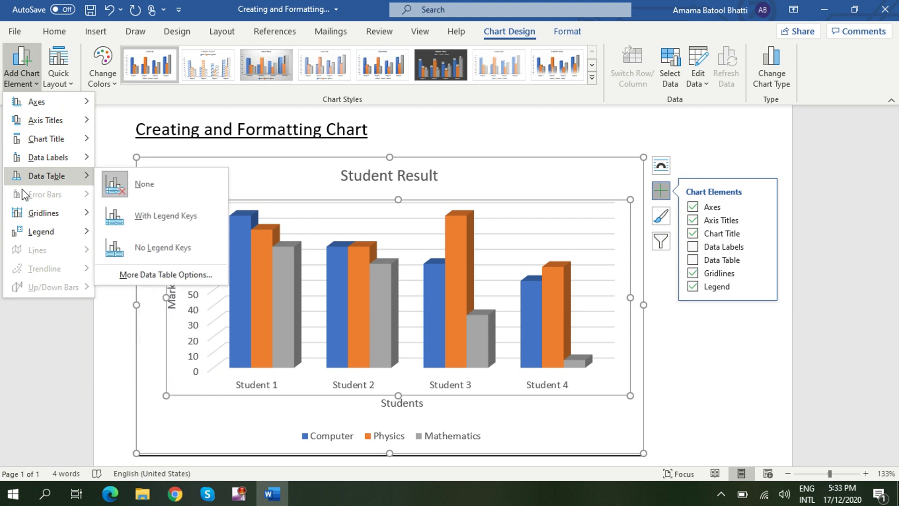
left_click(119, 123)
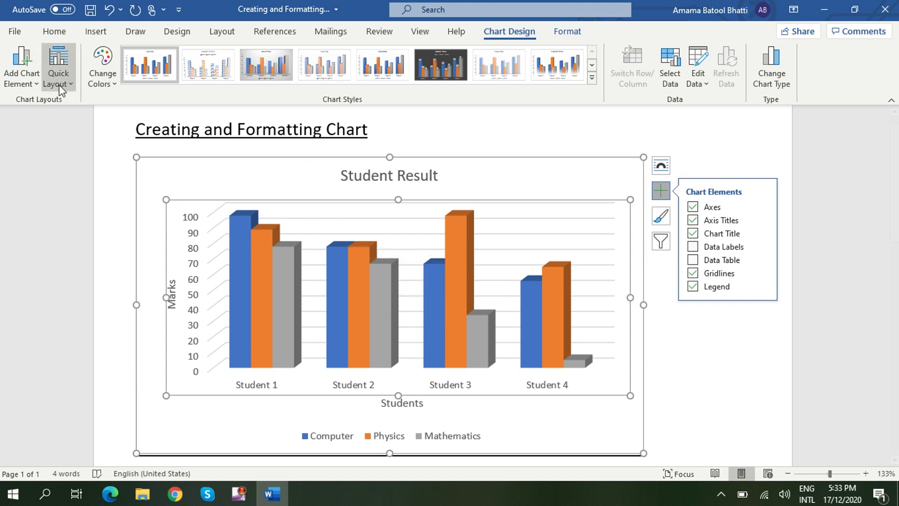
left_click(61, 61)
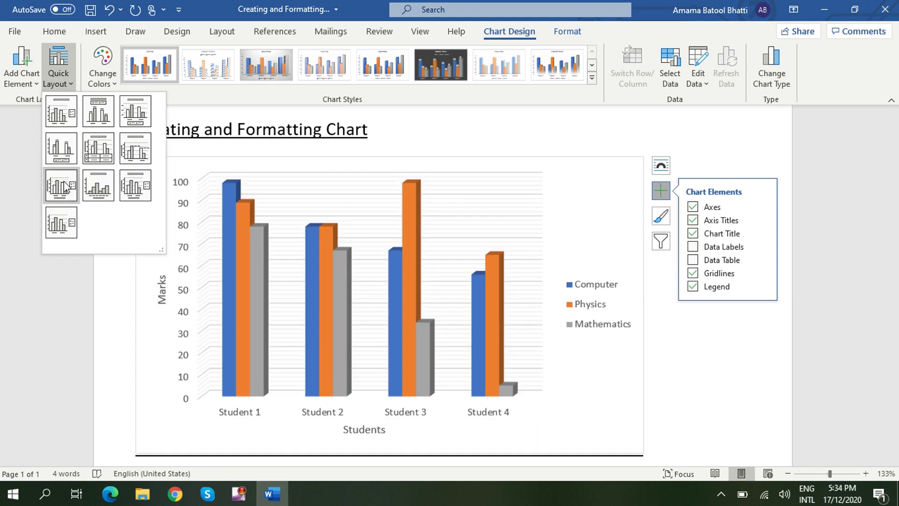
left_click(50, 281)
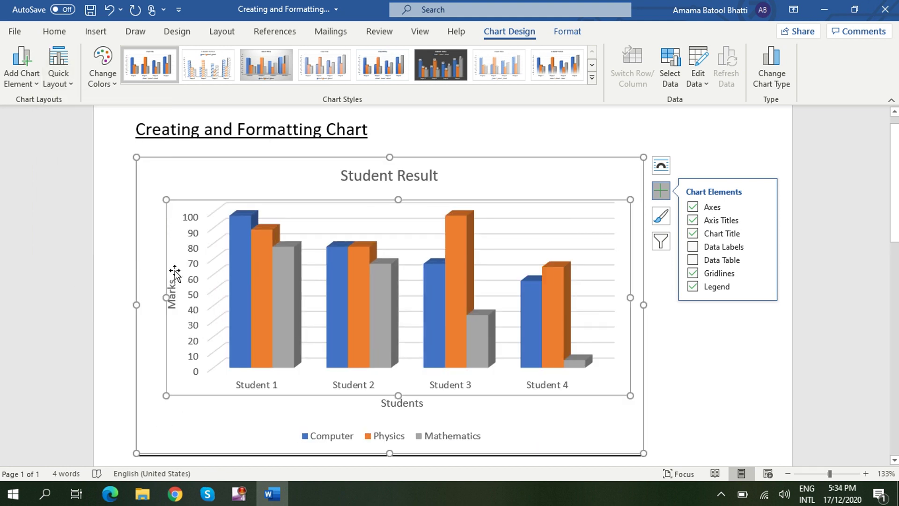
left_click(538, 177)
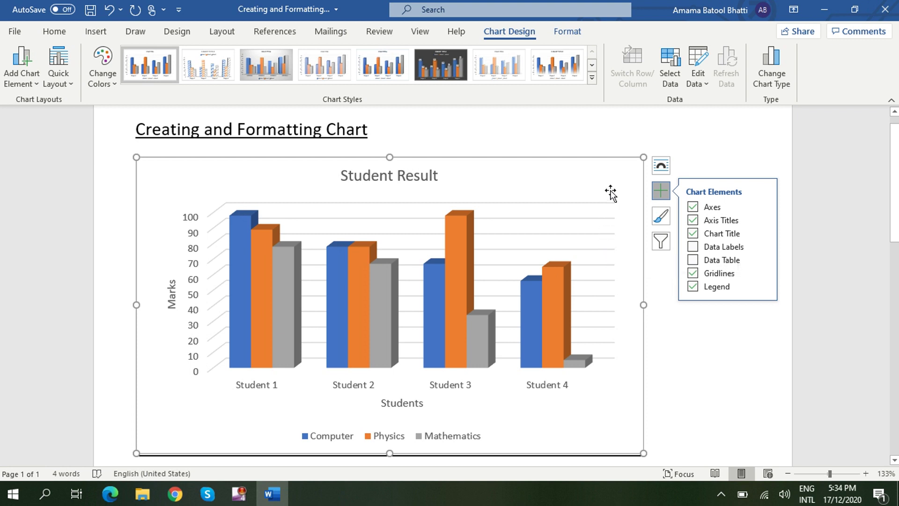
Step: Apply the dark charcoal chart style with bold white titles, then bring up the Color palettes
left_click(659, 217)
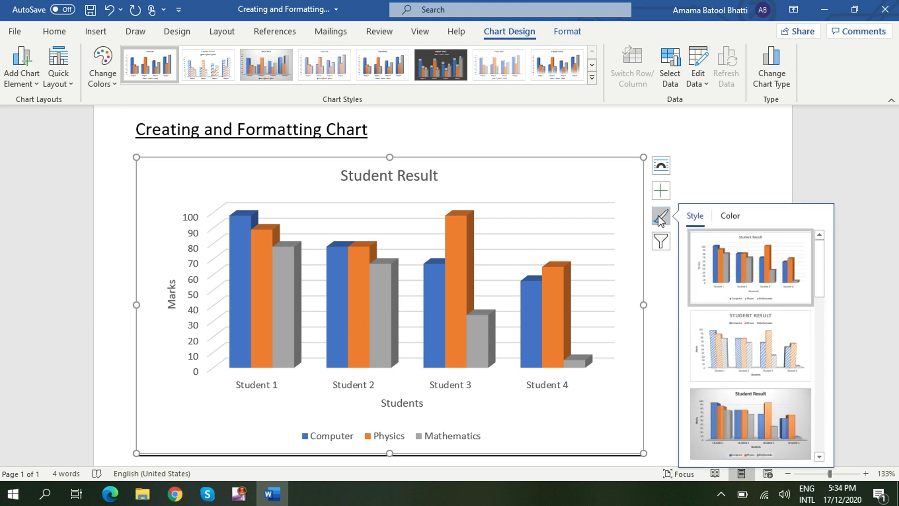
mouse_move(817, 270)
left_mouse_down()
mouse_move(819, 259)
mouse_move(820, 434)
left_mouse_up()
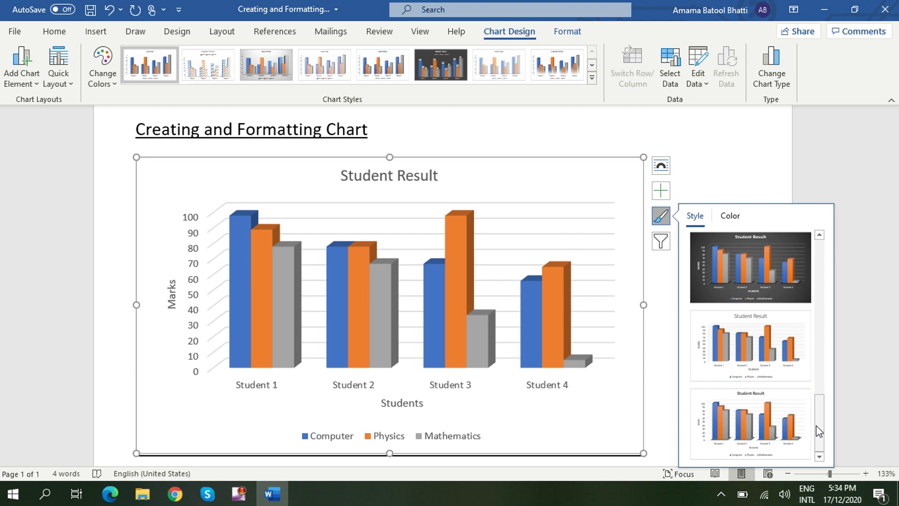
left_click_drag(819, 431, 817, 394)
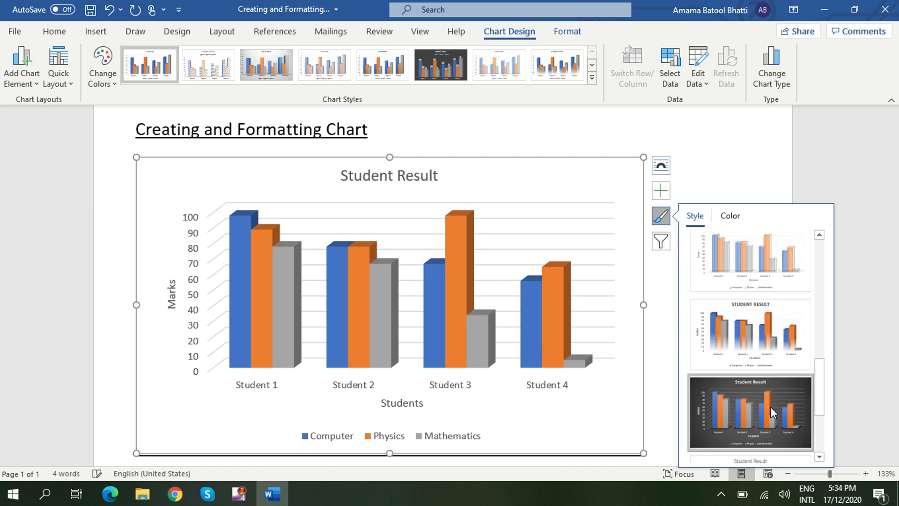
left_click(771, 407)
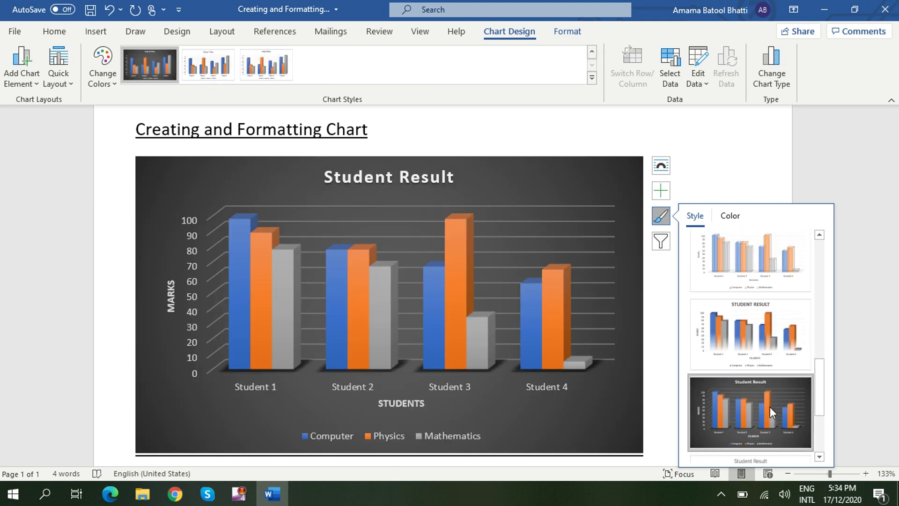
left_click(736, 216)
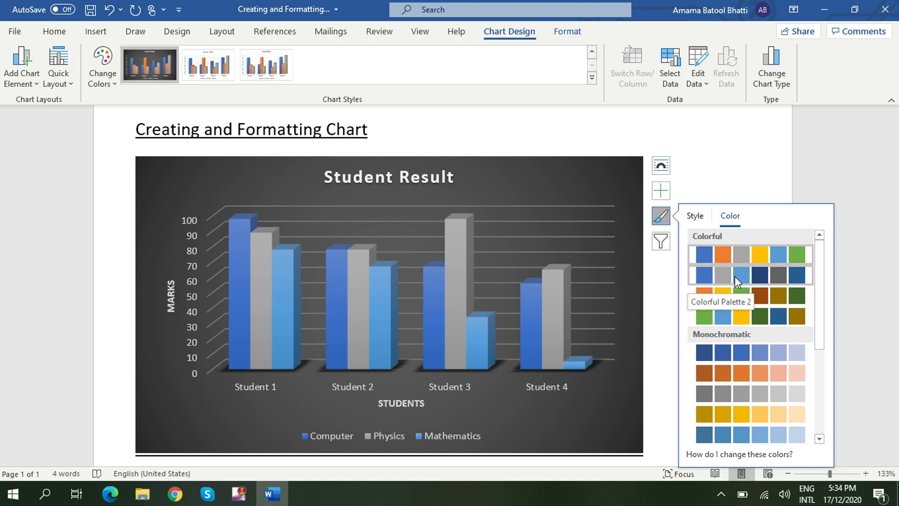
Step: Recolour the bars orange, yellow and green with Colorful Palette 3
left_click(738, 290)
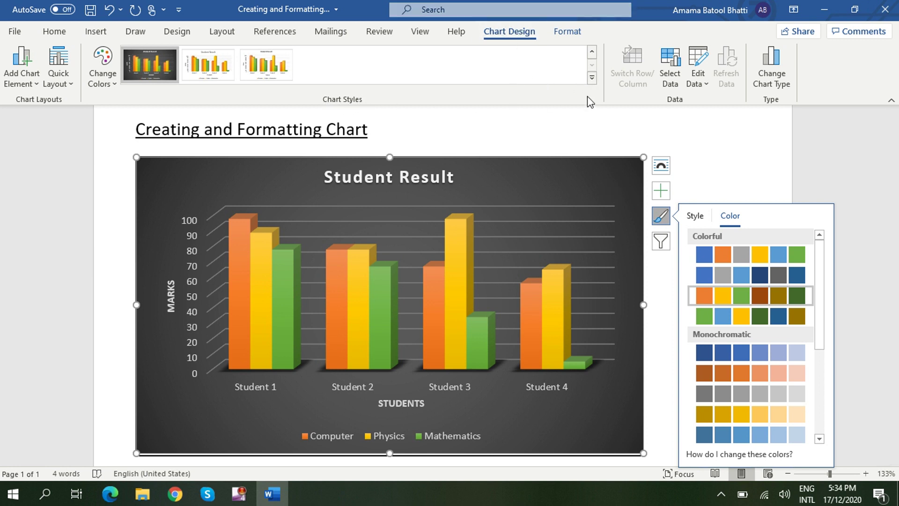
left_click(593, 77)
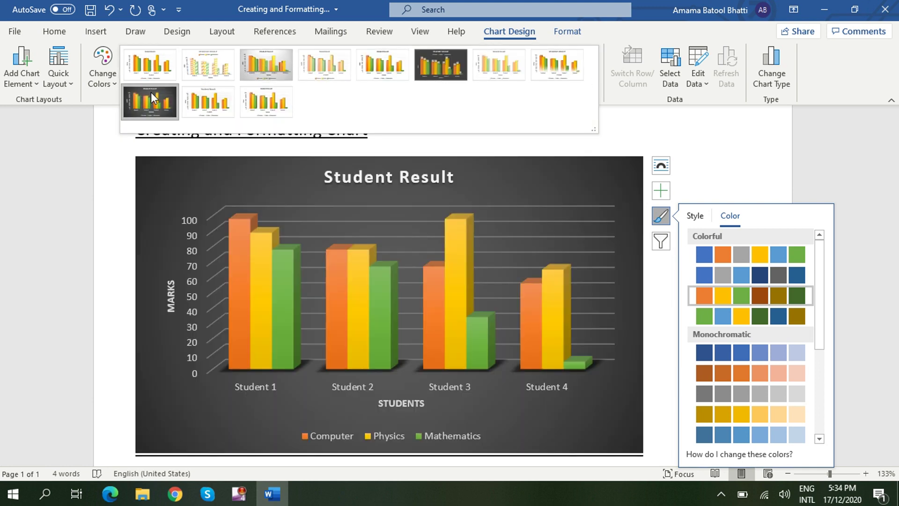
left_click(630, 197)
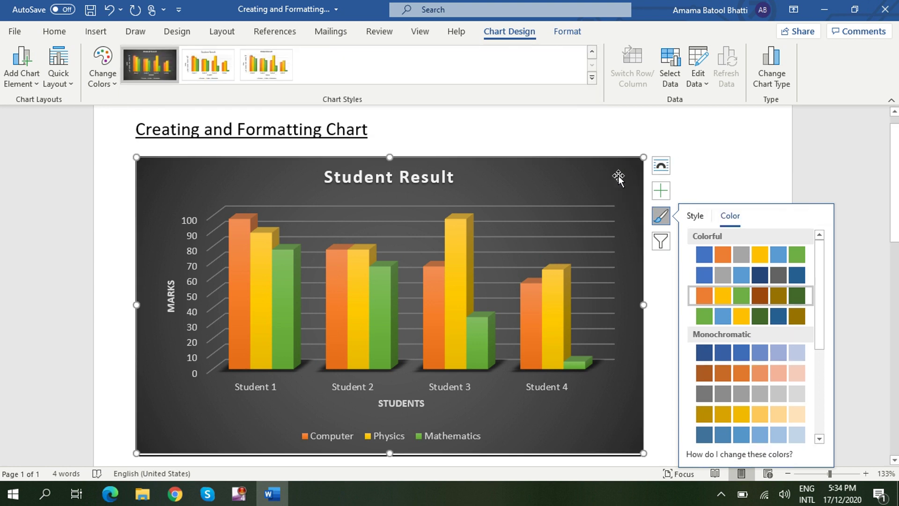
left_click(703, 171)
Step: Reselect the chart, confirm Colorful Palette 3 under Change Colors, and open Edit Data
left_click(600, 183)
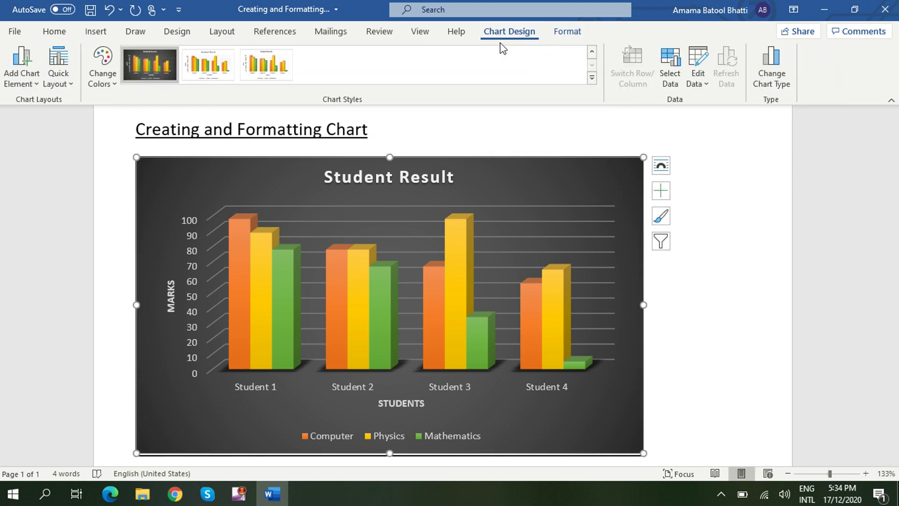
left_click(592, 79)
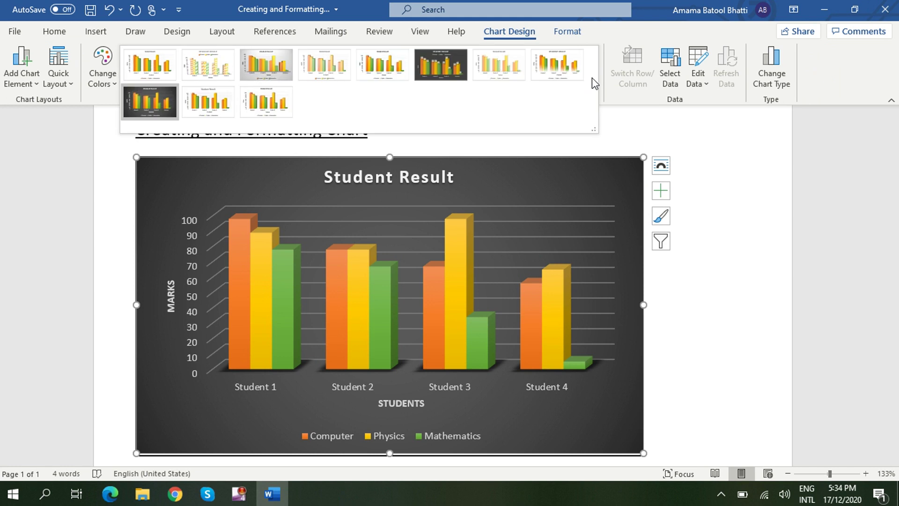
left_click(626, 127)
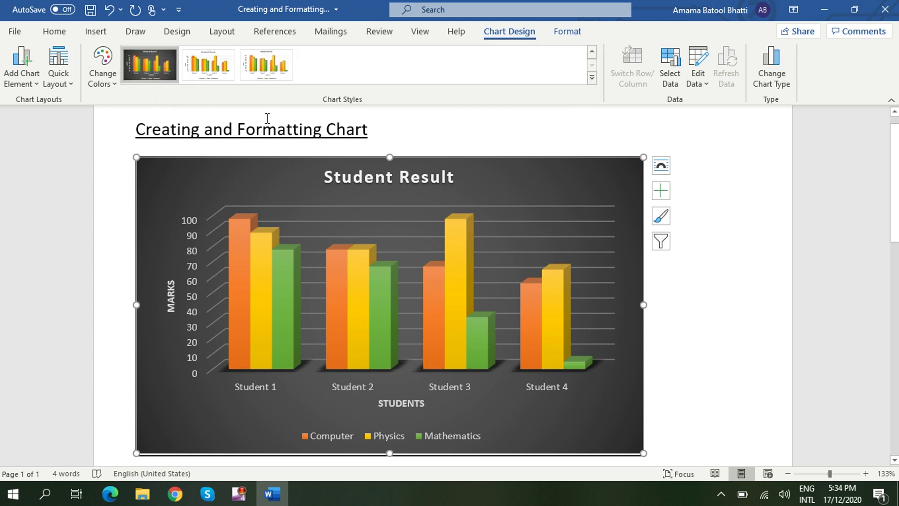
left_click(111, 82)
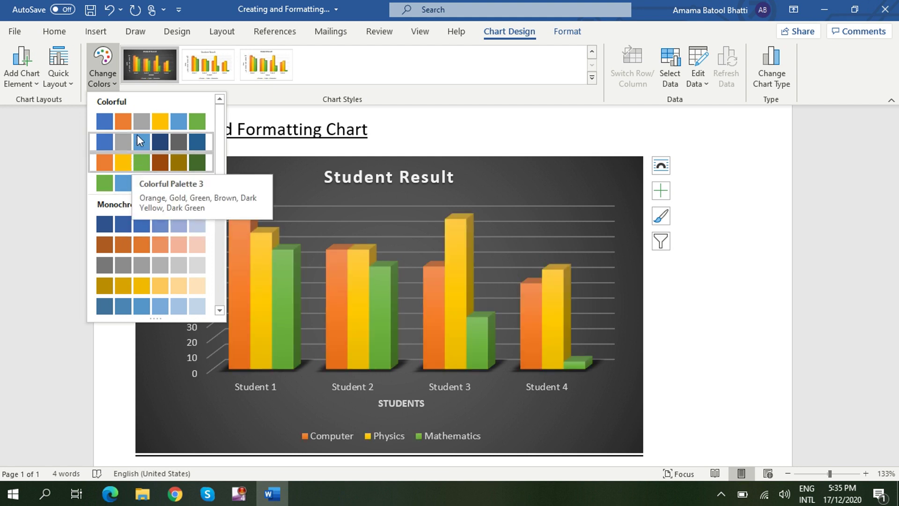
left_click(126, 161)
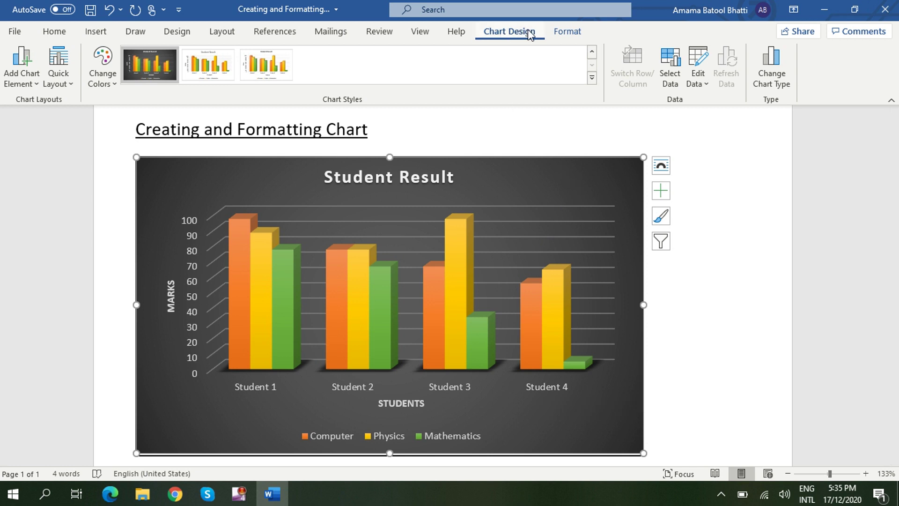
left_click(700, 65)
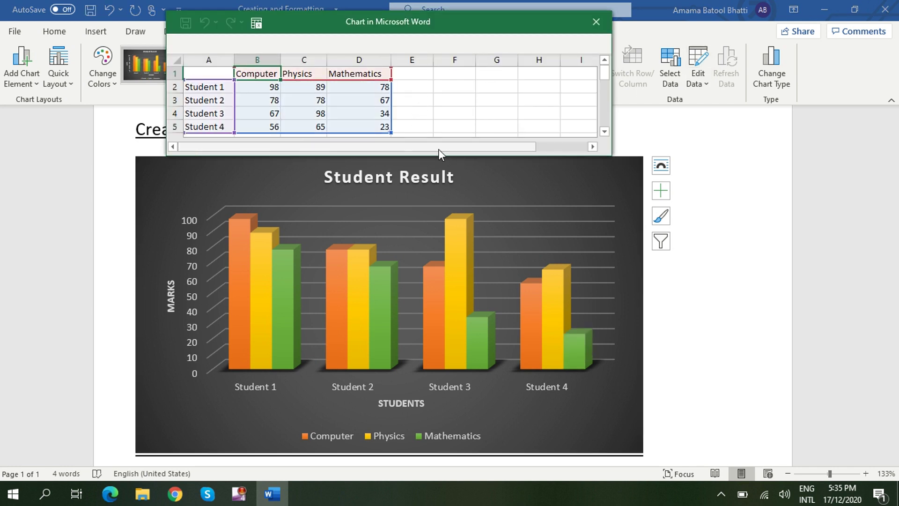
Step: Add a Student 5 row in A6 with Computer 67, Physics 89 and Mathematics 76, then enlarge the data window
left_click(217, 134)
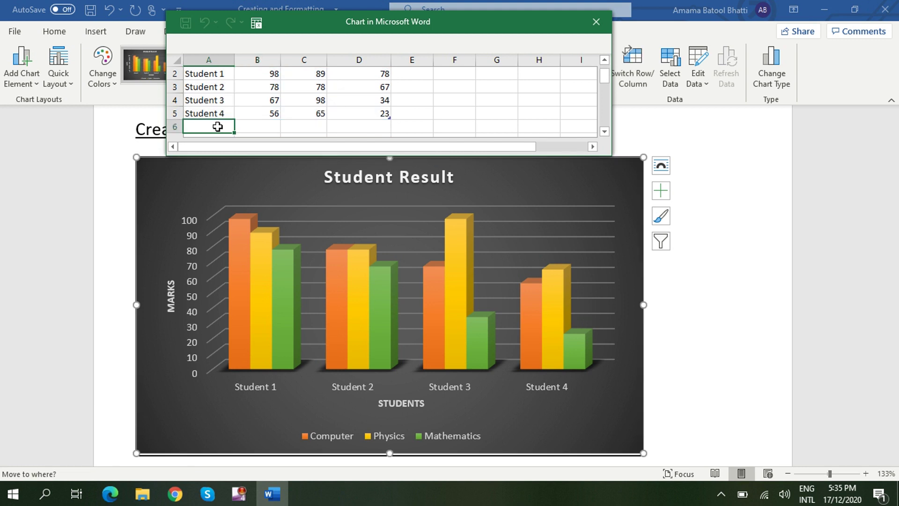
type("Studen")
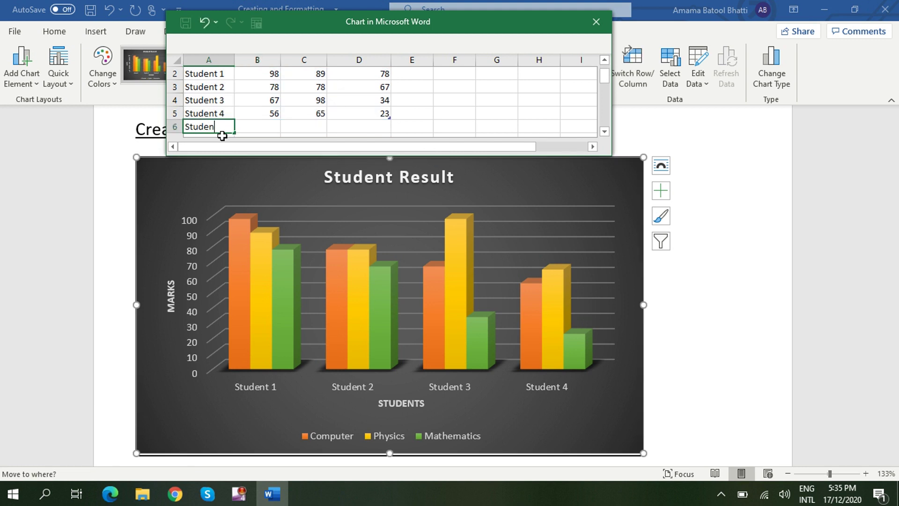
type("t 5")
key("Tab")
type("67")
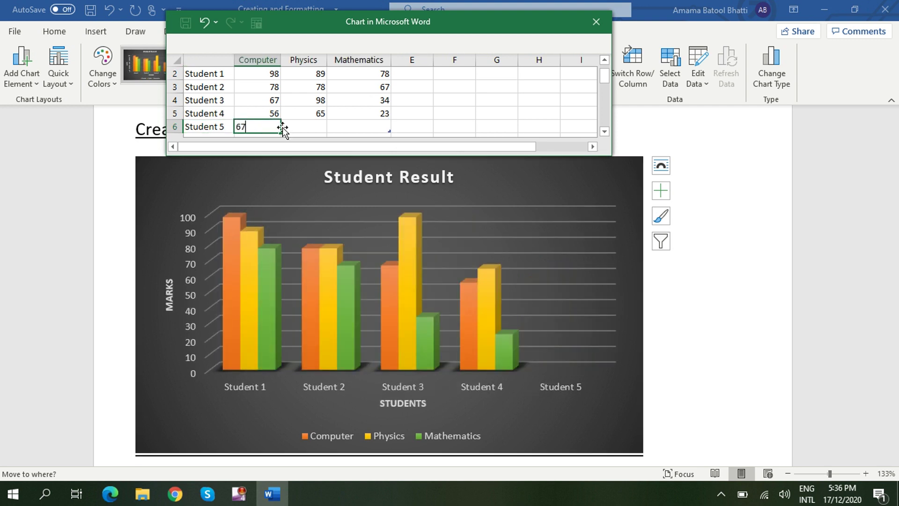
key("Tab")
type("89")
key("Tab")
type("76")
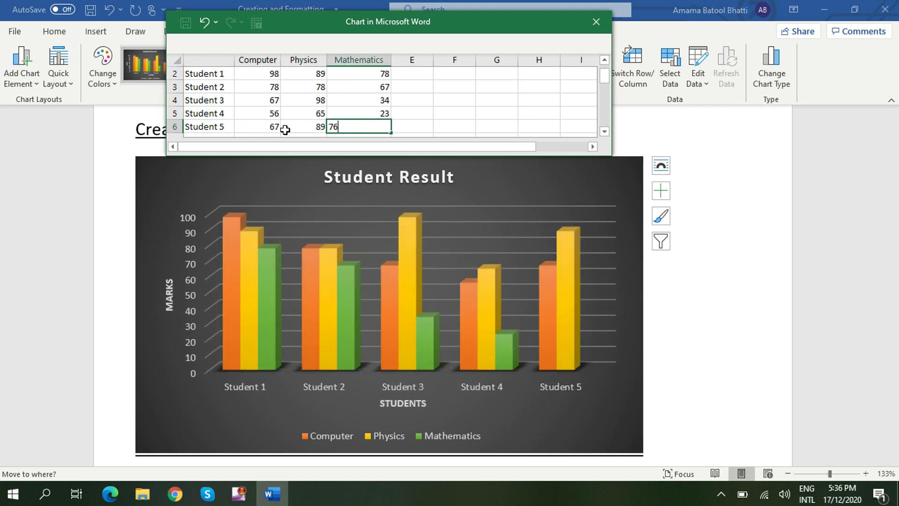
key("Tab")
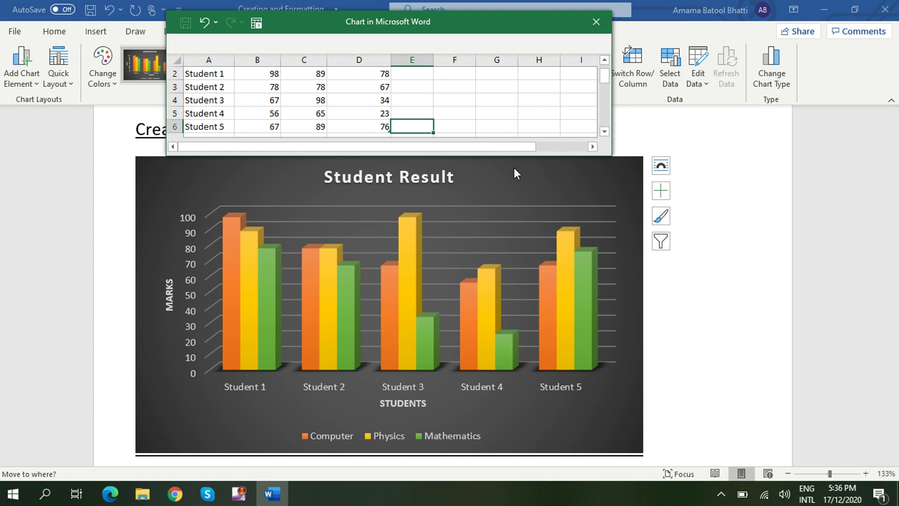
left_click_drag(472, 155, 468, 234)
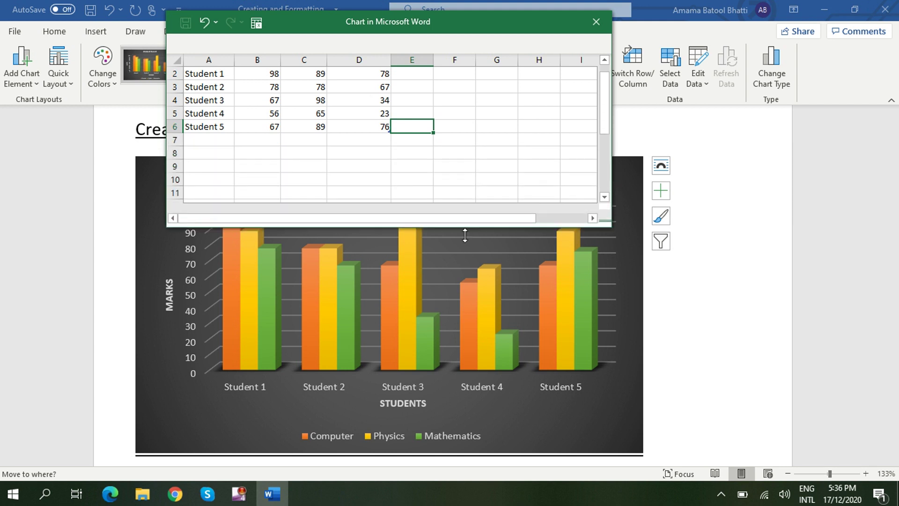
left_click_drag(605, 118, 605, 105)
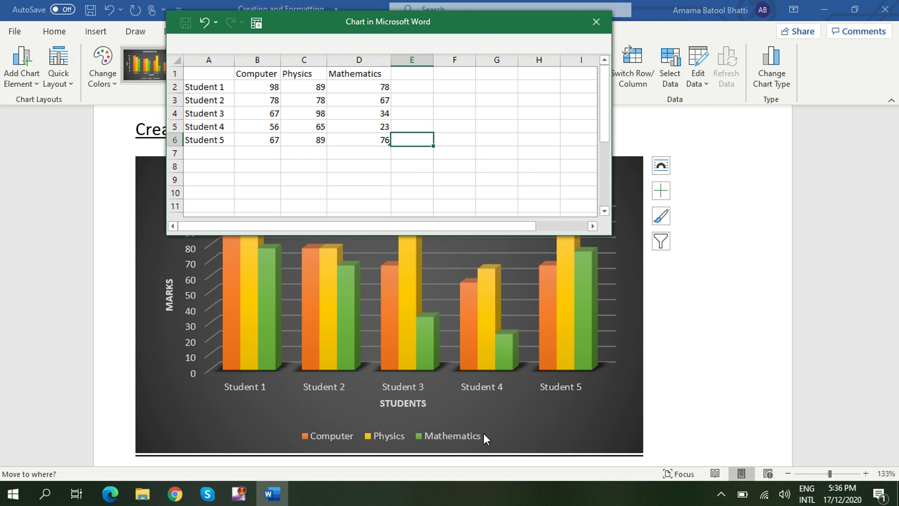
Step: Add a Chemistry column in E1 with marks 78, 56, 89, 67 and 45, then close the data sheet
left_click(407, 76)
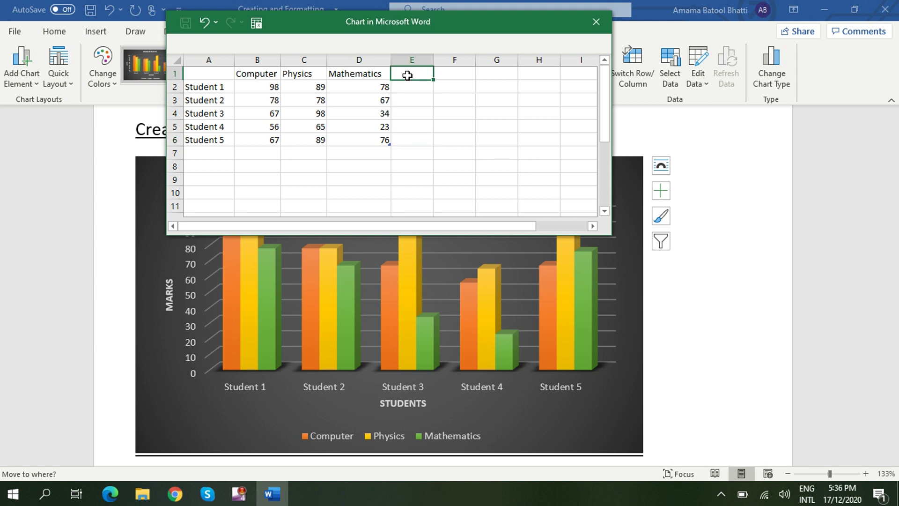
type("Ch")
type("emistry")
key("Return")
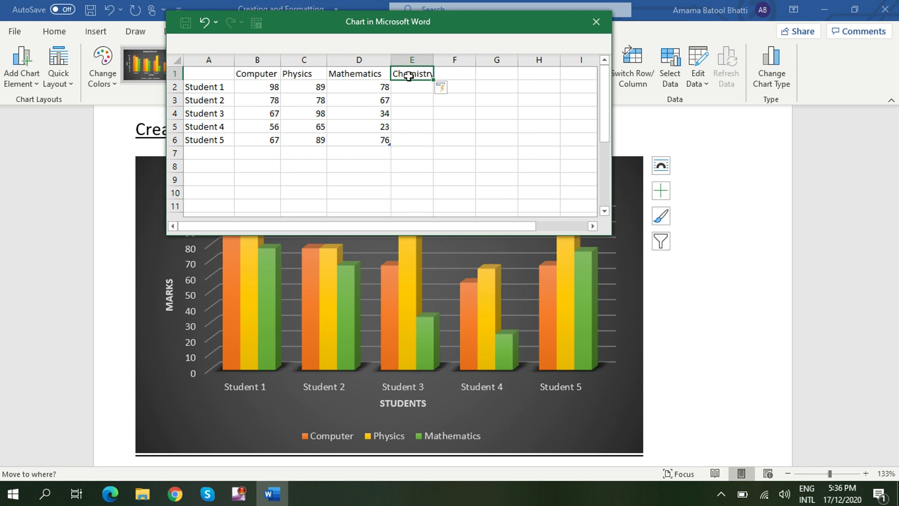
type("78")
key("Return")
type("56")
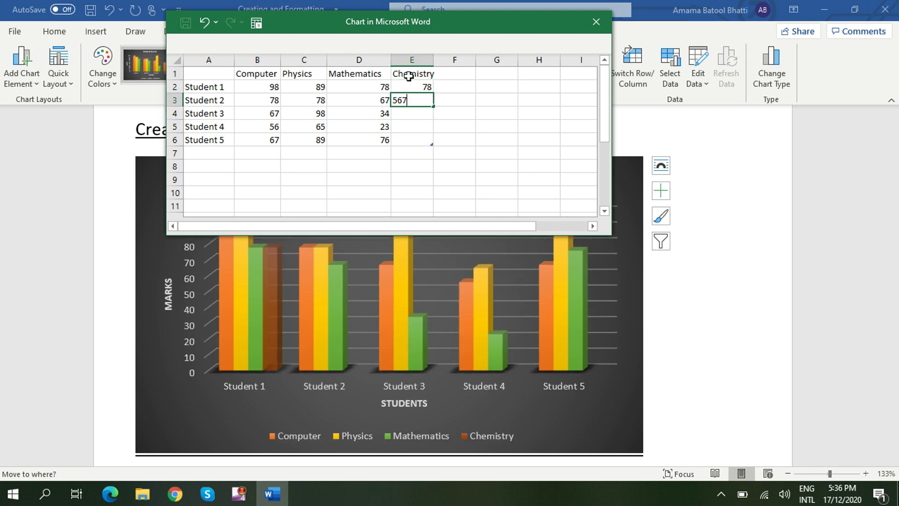
key("Return")
type("89")
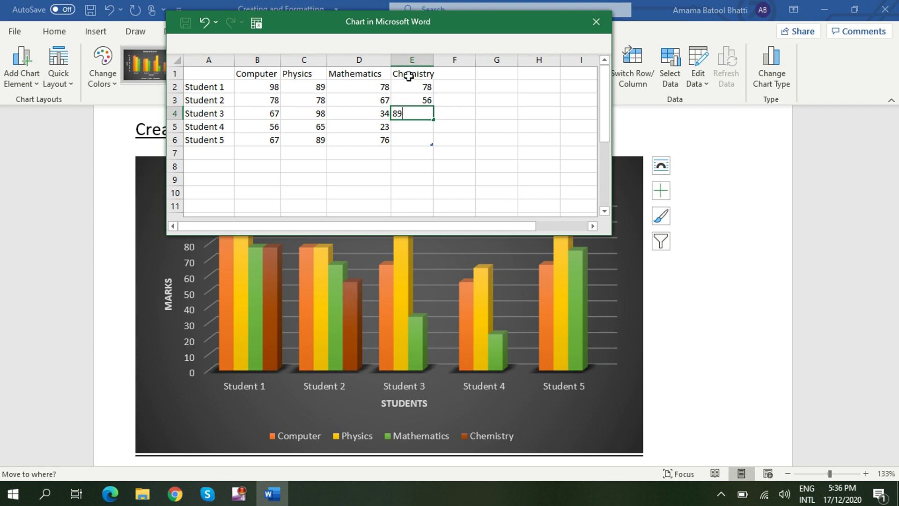
key("Return")
type("67")
key("Return")
type("45")
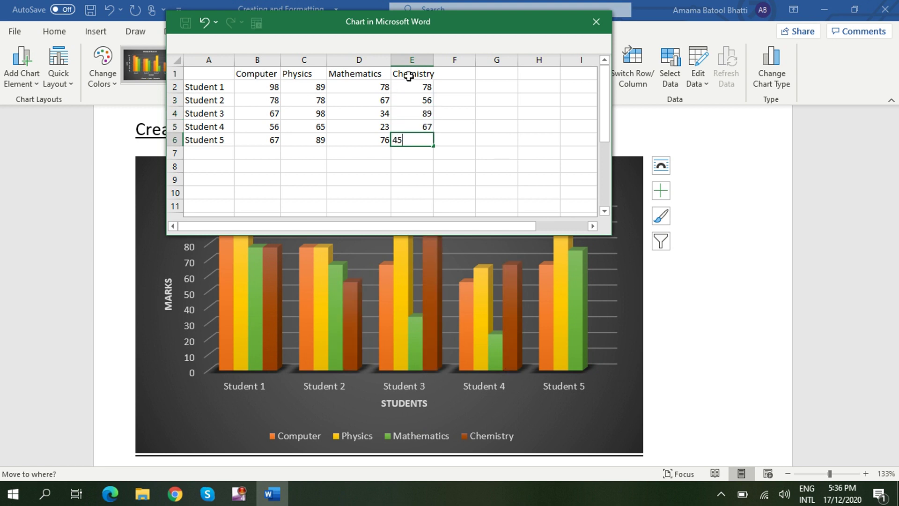
left_click(459, 175)
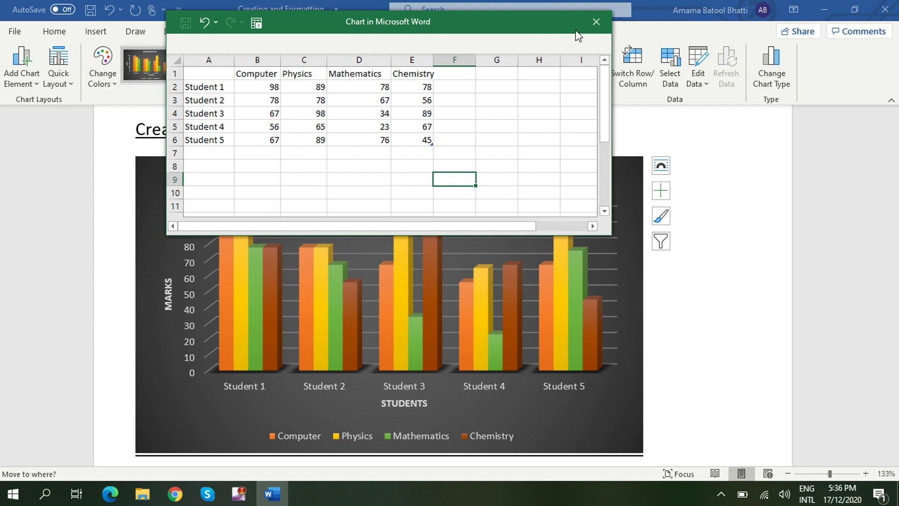
left_click(594, 22)
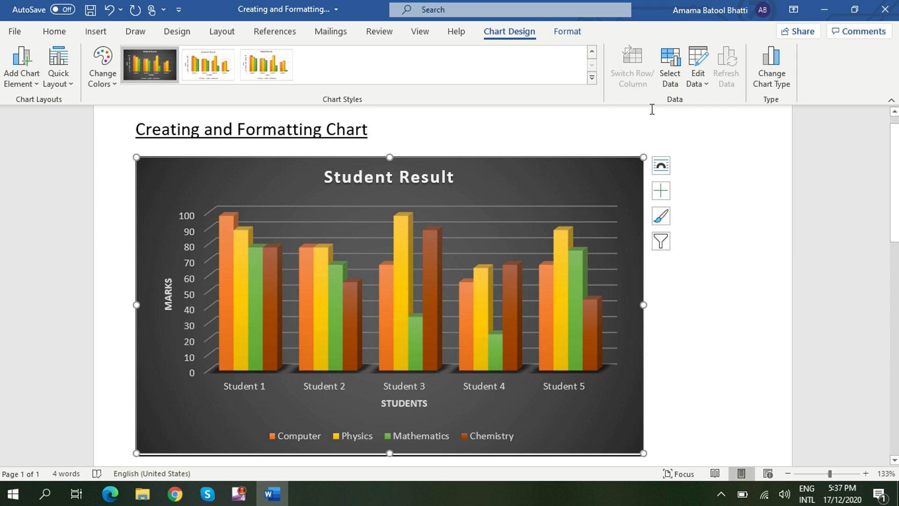
Step: In Change Chart Type, preview the 3-D Clustered Bar type, then pick Combo Clustered Column - Line
left_click(773, 61)
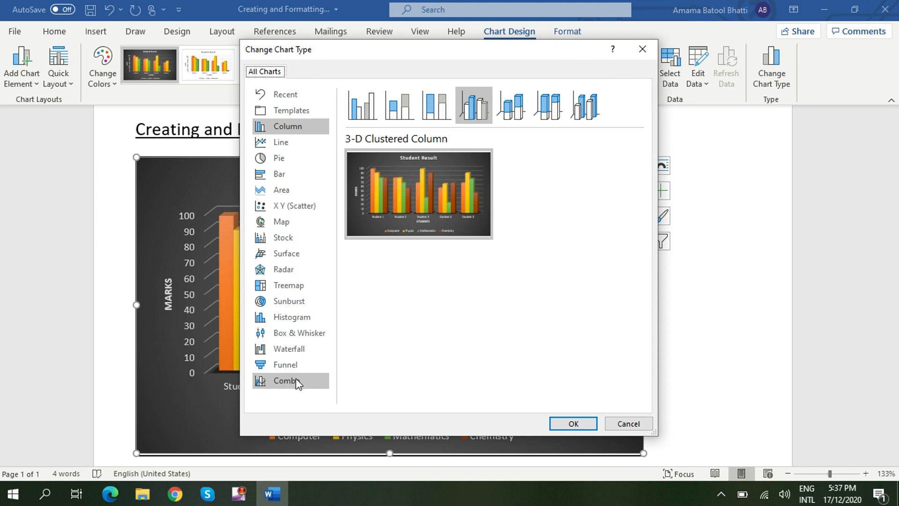
left_click(289, 173)
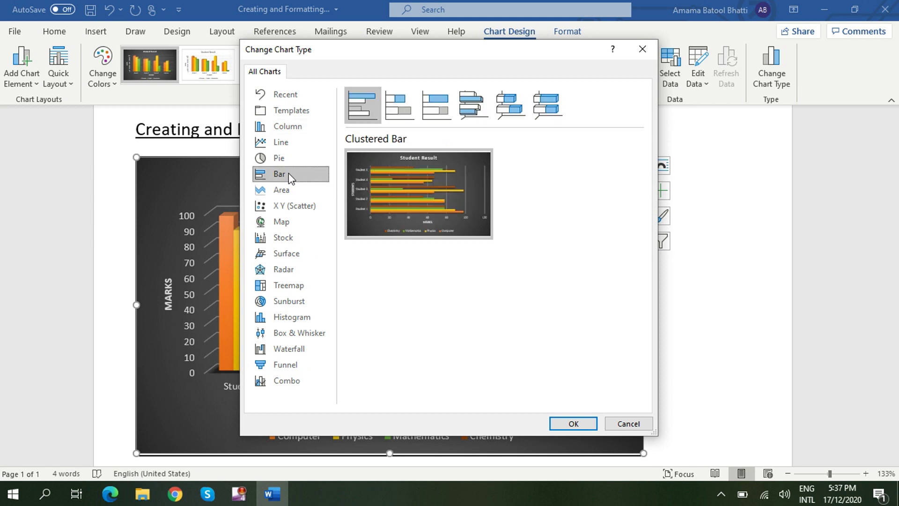
left_click(470, 107)
mouse_move(419, 194)
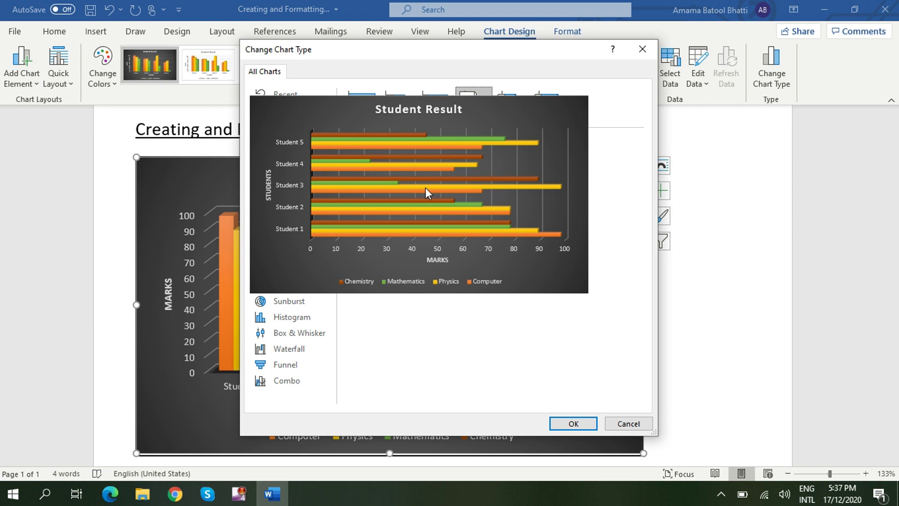
left_click(298, 382)
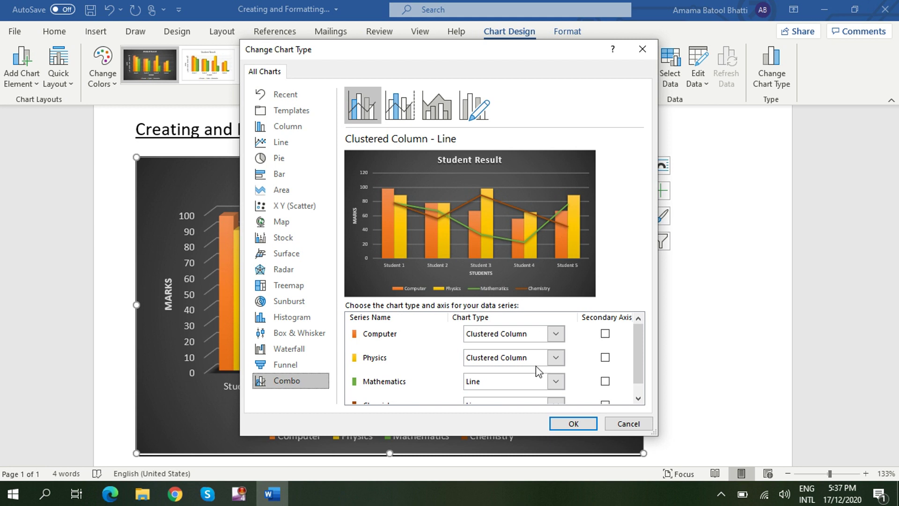
Step: Set Mathematics to Clustered Column, keep Chemistry as a Line, and apply the combo chart
left_click_drag(638, 339, 639, 349)
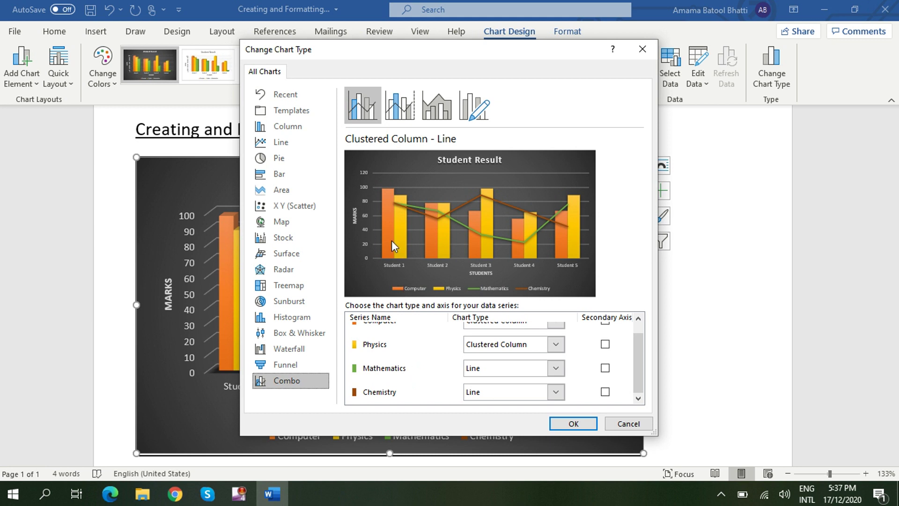
left_click(556, 368)
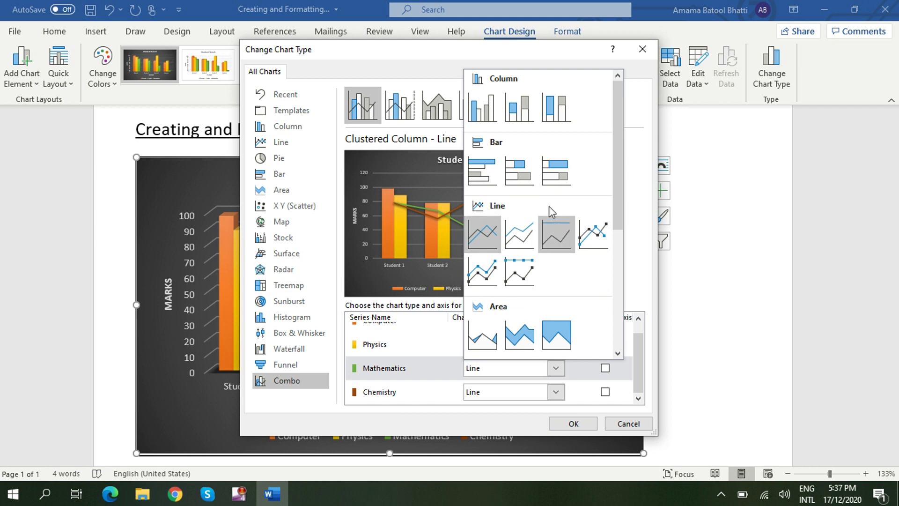
left_click(483, 109)
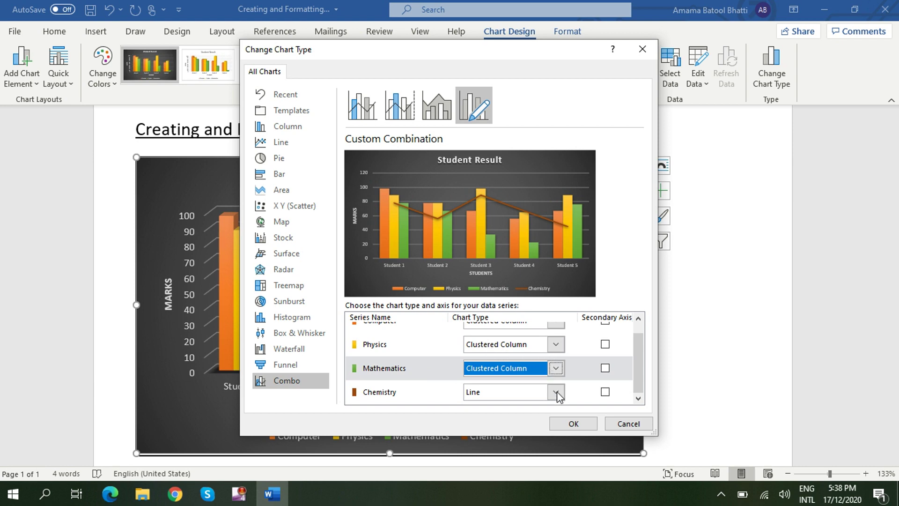
left_click(571, 424)
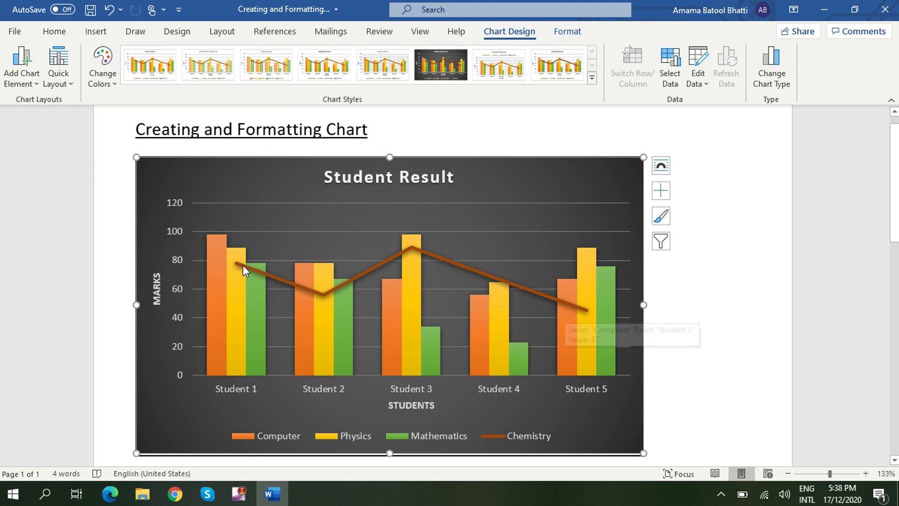
Step: Turn on Data Labels so every column and Chemistry point shows its mark, e.g. 98, 89, 78
left_click(661, 190)
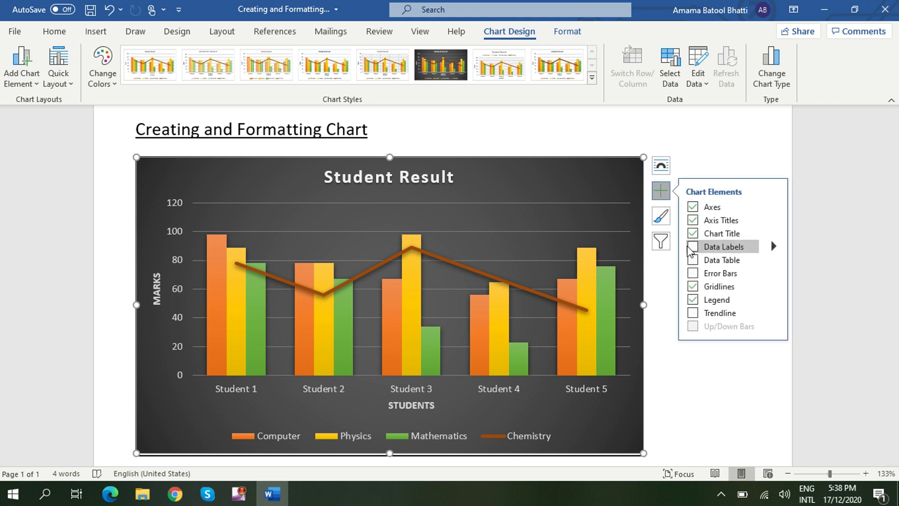
left_click(693, 247)
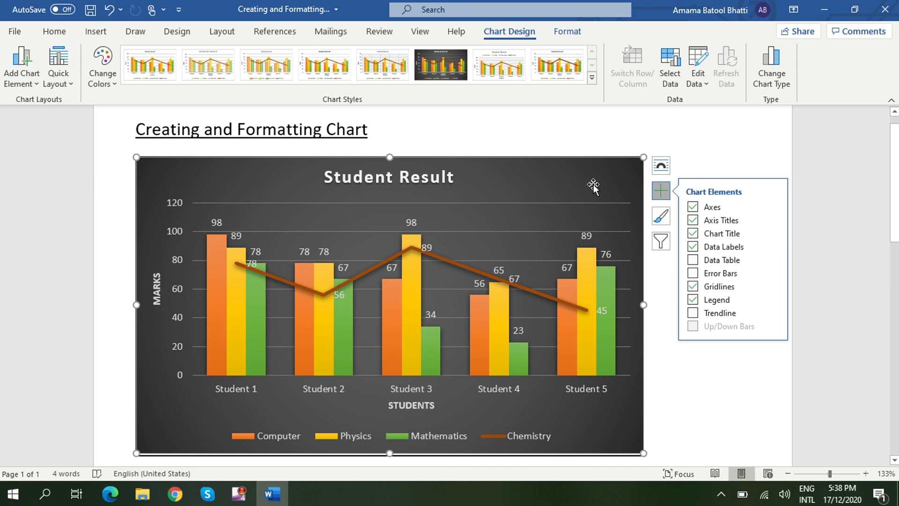
left_click(661, 242)
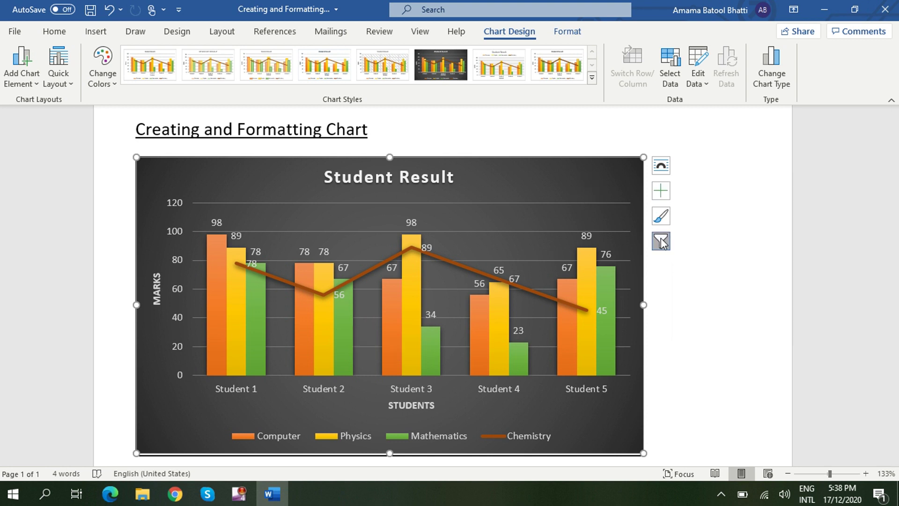
left_click(660, 242)
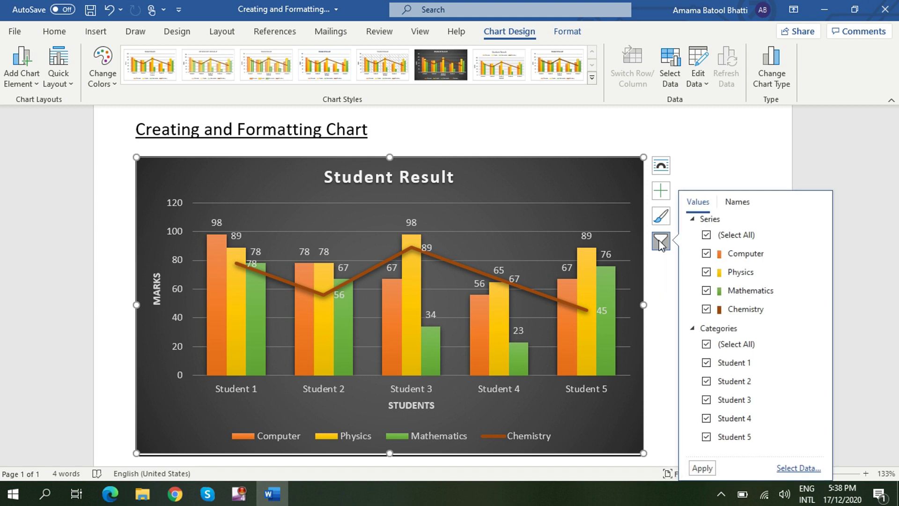
left_click(661, 242)
left_click(660, 244)
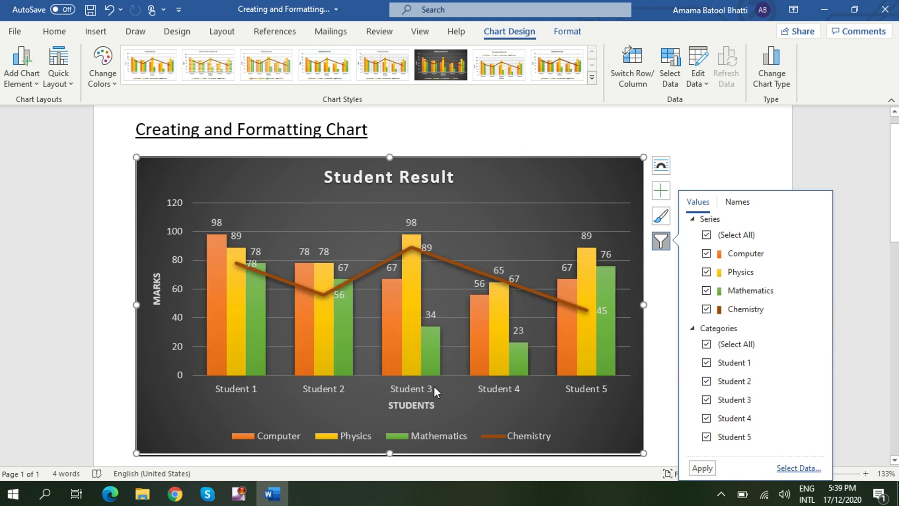
left_click(706, 400)
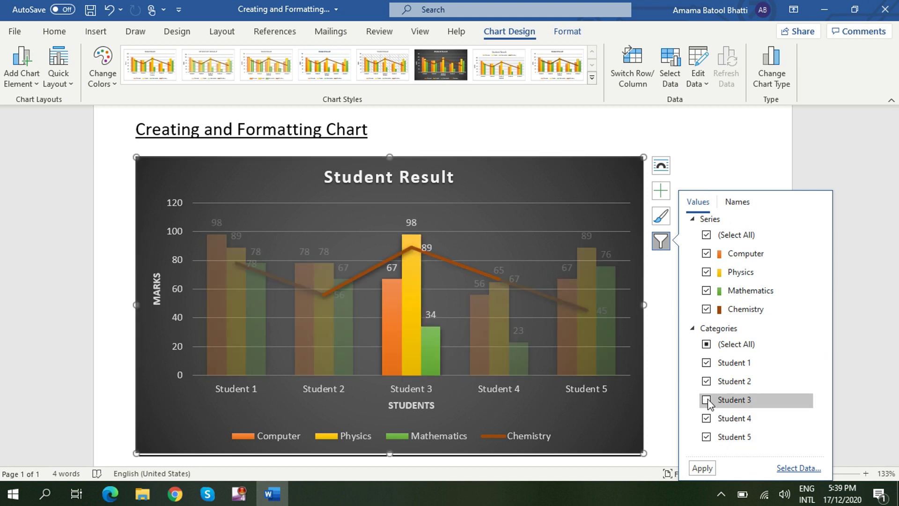
left_click(703, 467)
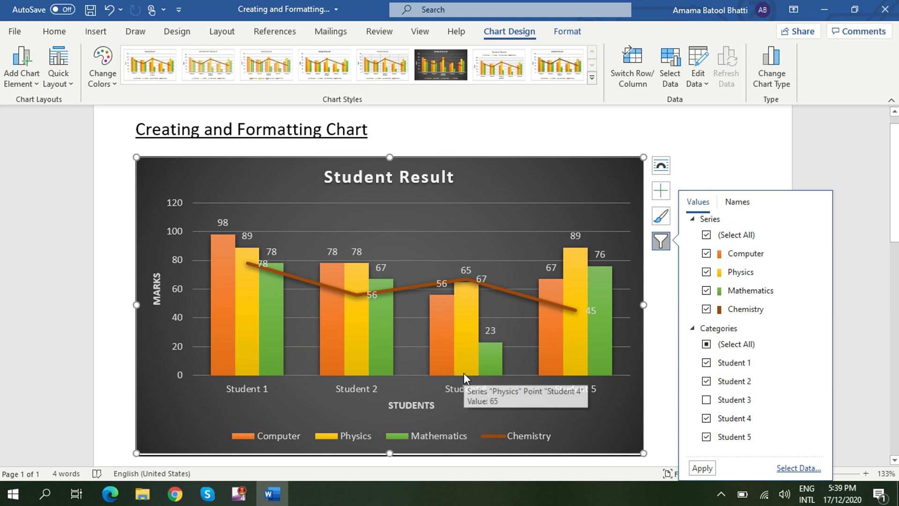
left_click(706, 309)
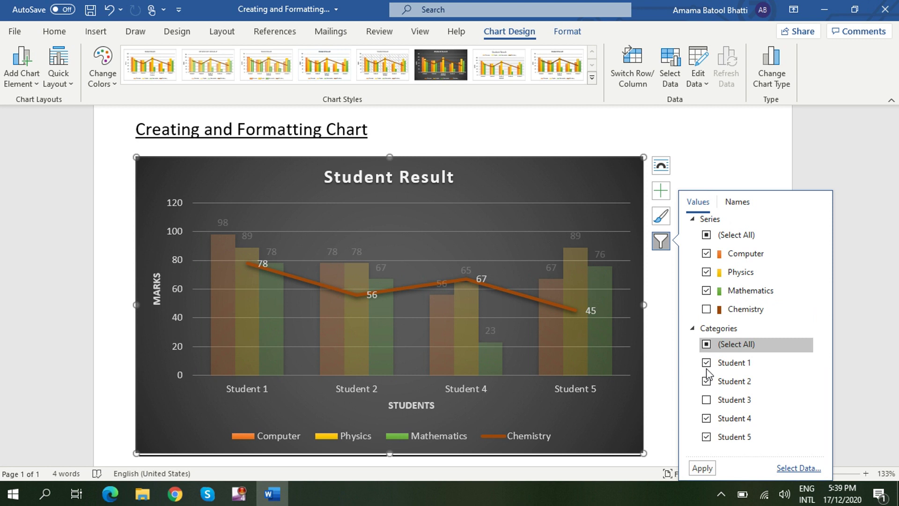
left_click(694, 468)
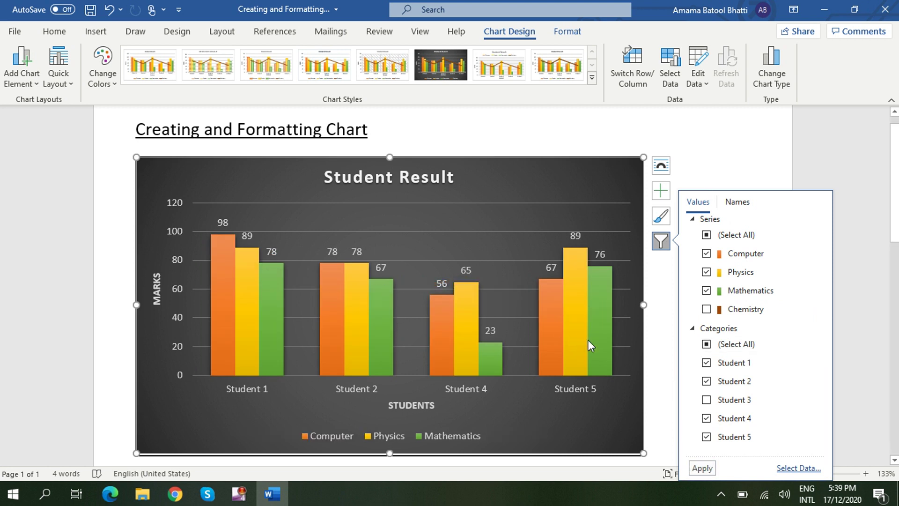
mouse_move(746, 309)
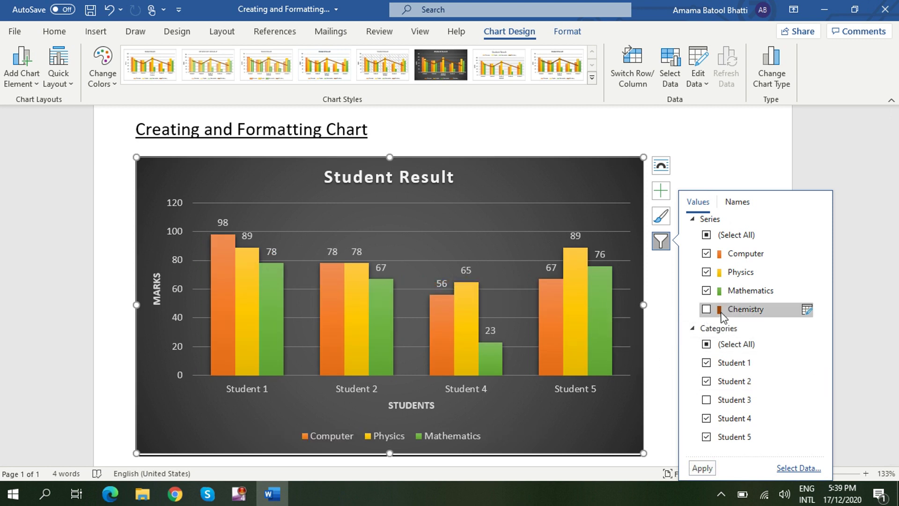
left_click(707, 309)
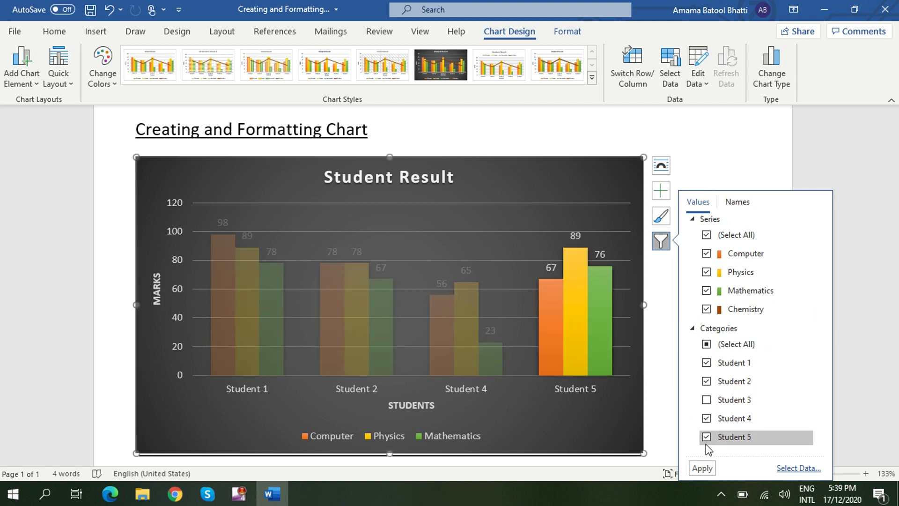
left_click(699, 468)
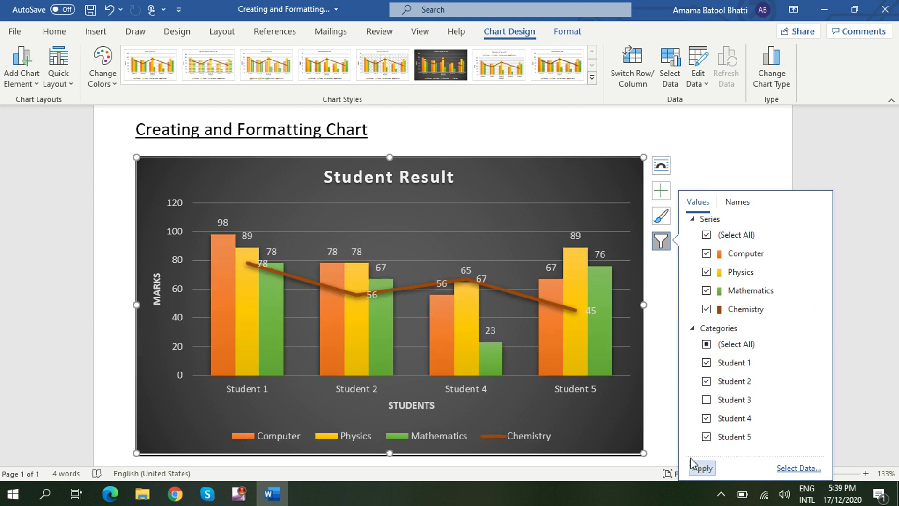
left_click(705, 400)
left_click(691, 468)
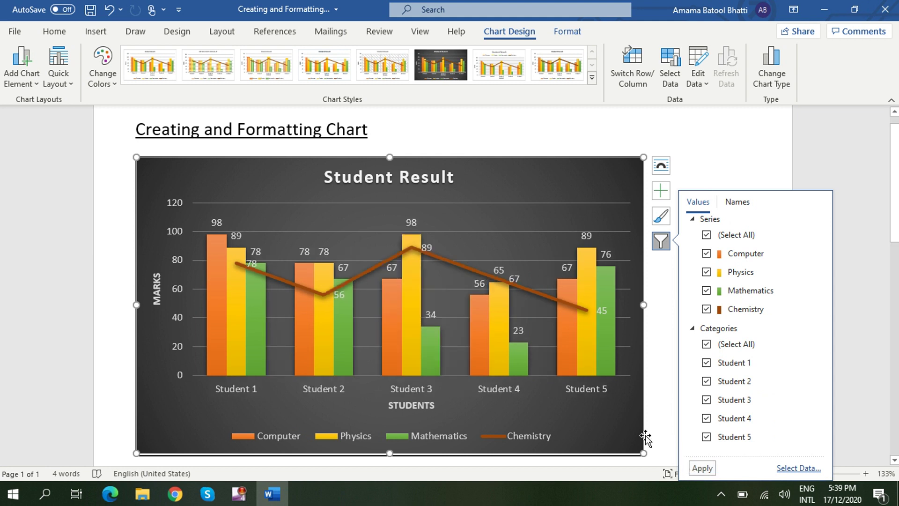
left_click(623, 432)
mouse_move(618, 204)
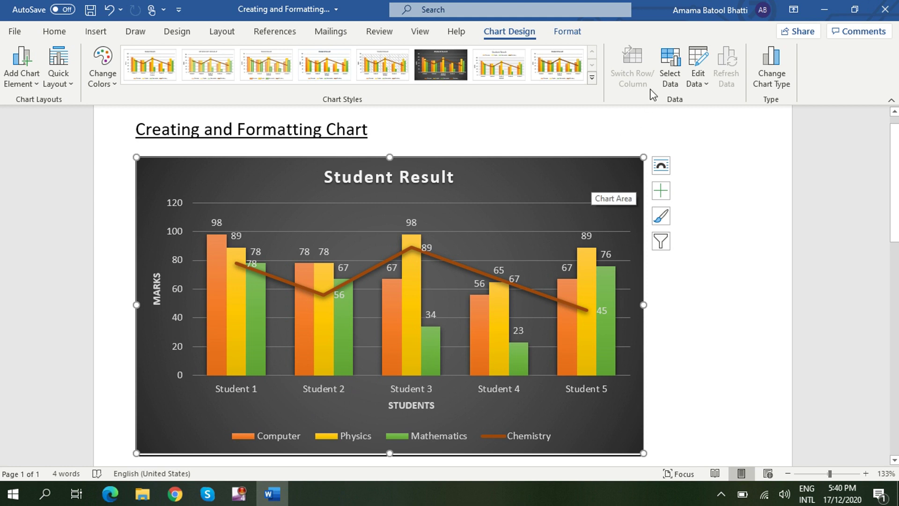
left_click(698, 56)
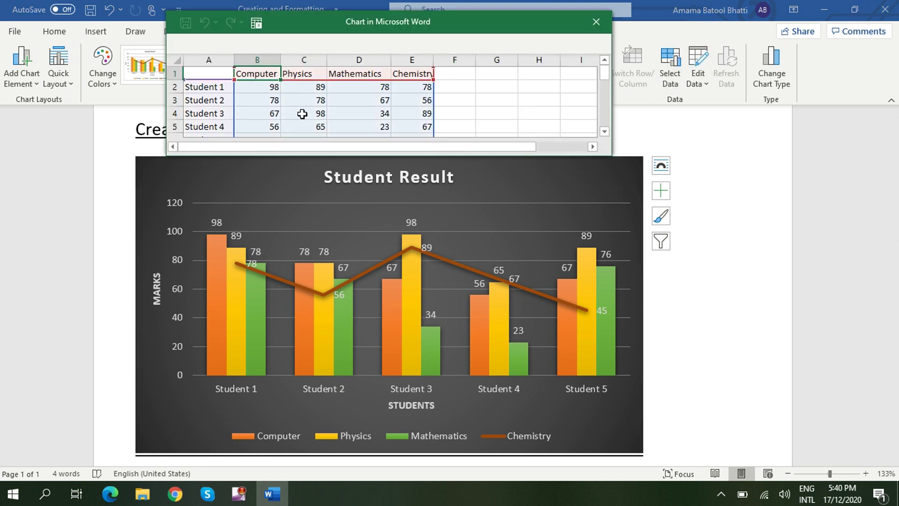
left_click(218, 73)
mouse_move(218, 73)
left_mouse_down()
mouse_move(418, 132)
mouse_move(420, 117)
left_mouse_up()
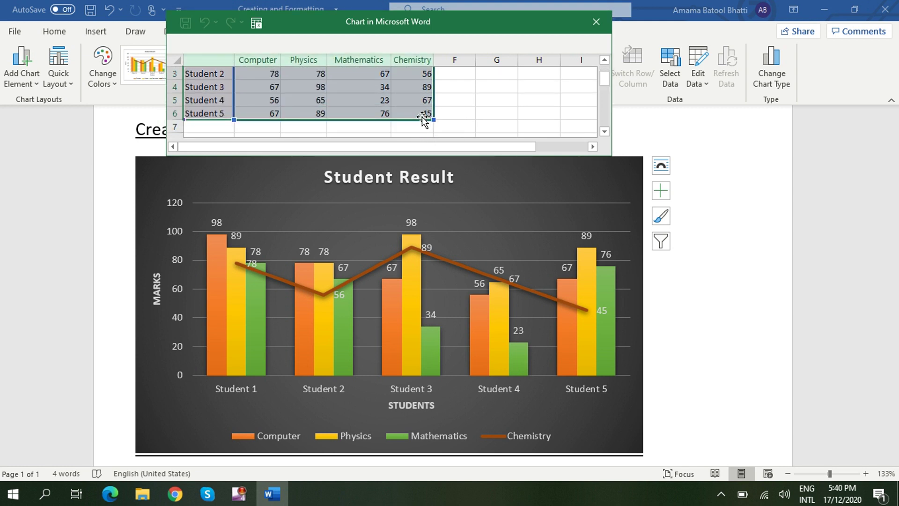
left_click(626, 62)
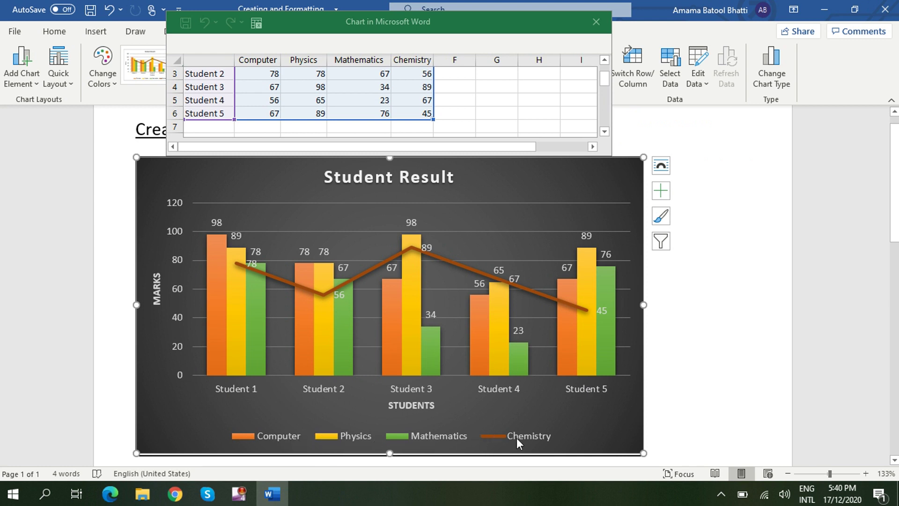
left_click(635, 60)
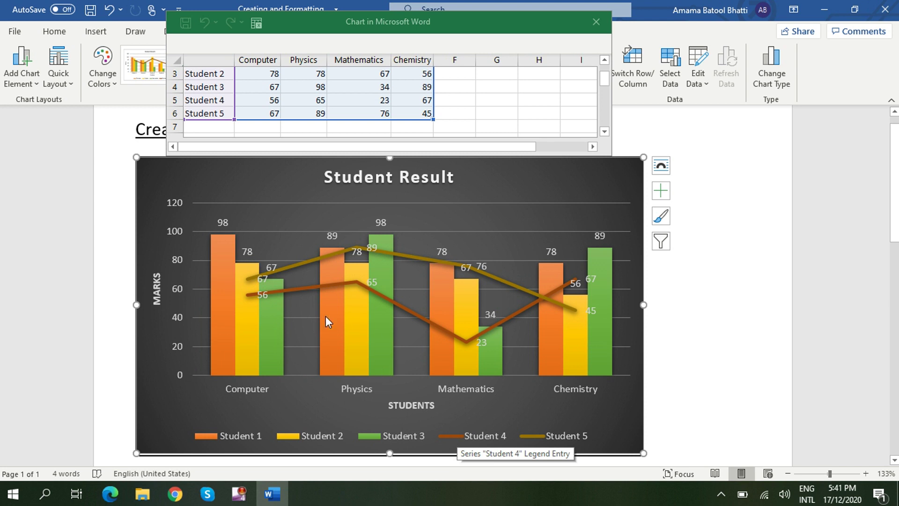
left_click(637, 64)
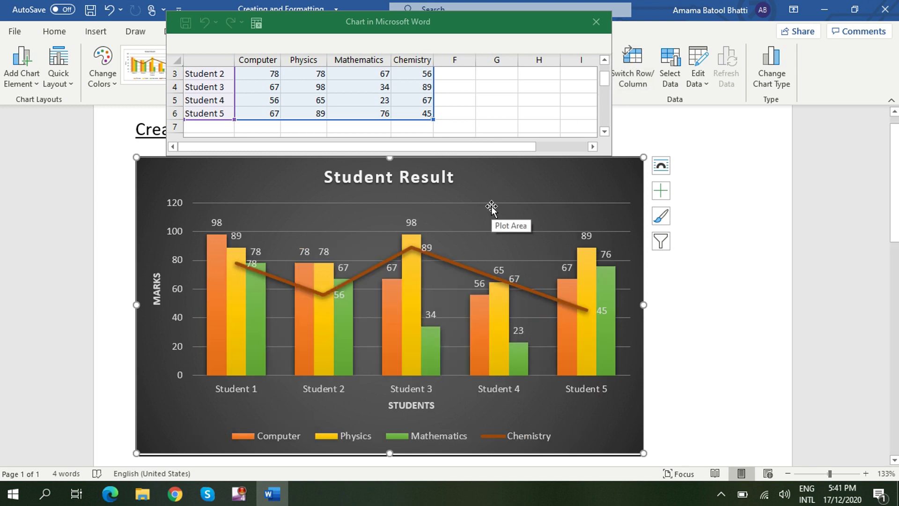
left_click(596, 21)
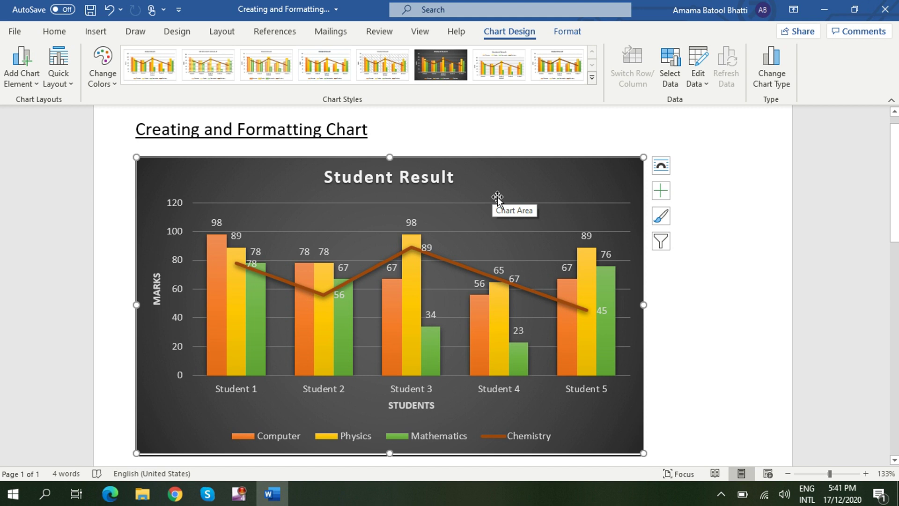
Step: Give the Student Result chart title a blue filled shape style from the Format tab
left_click(439, 174)
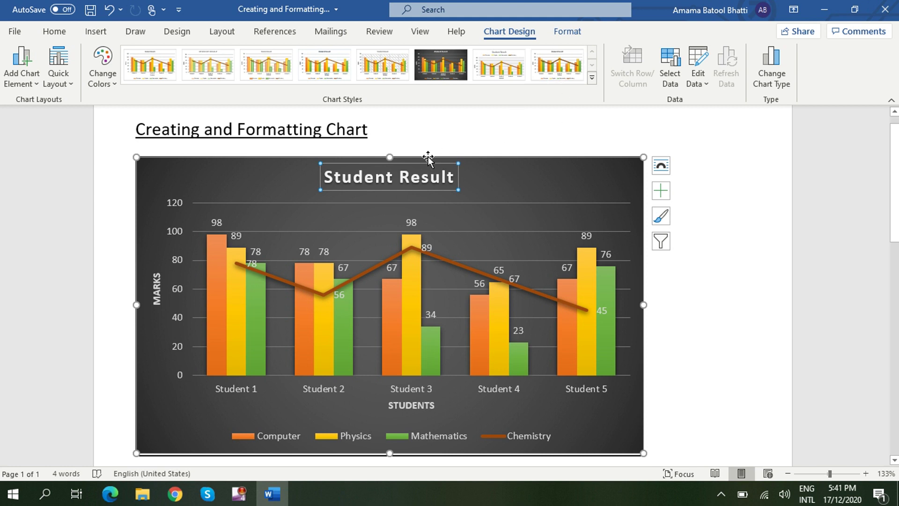
left_click(572, 36)
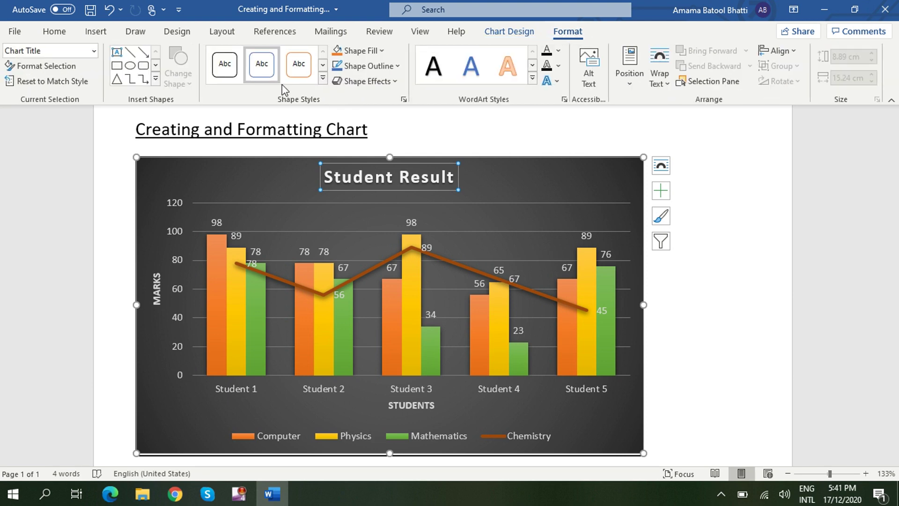
left_click(323, 77)
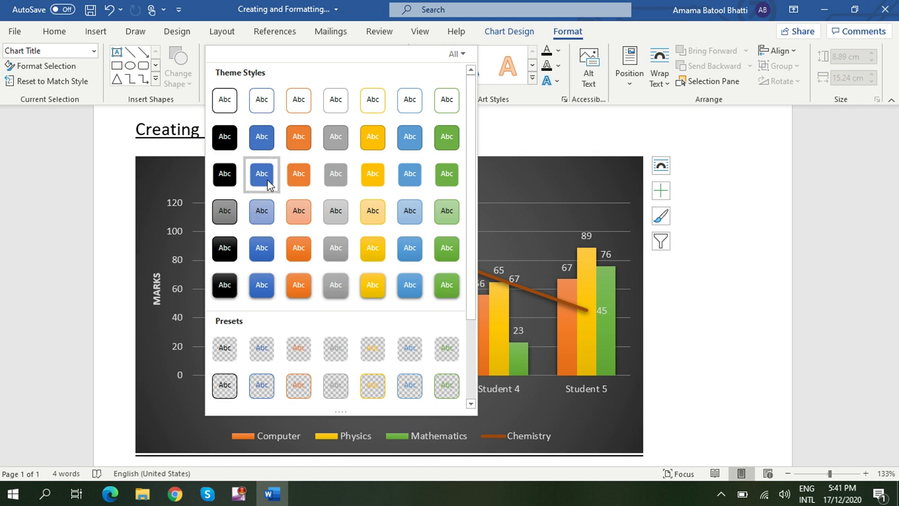
left_click(268, 174)
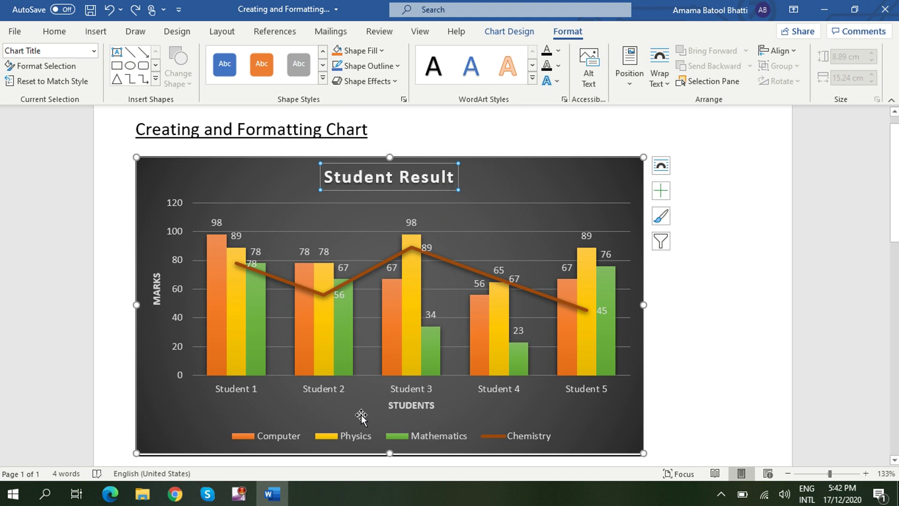
Step: Select the legend, the horizontal category axis and the STUDENTS axis title in turn
left_click(352, 434)
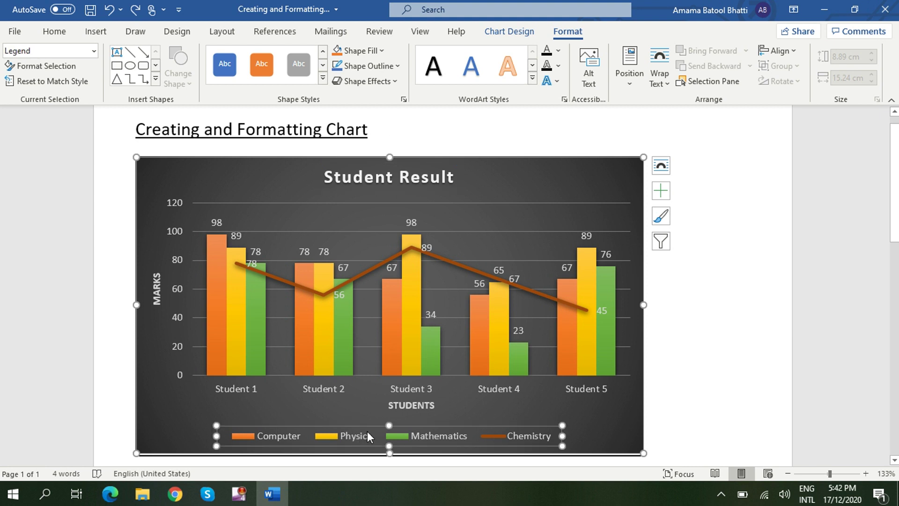
left_click(408, 385)
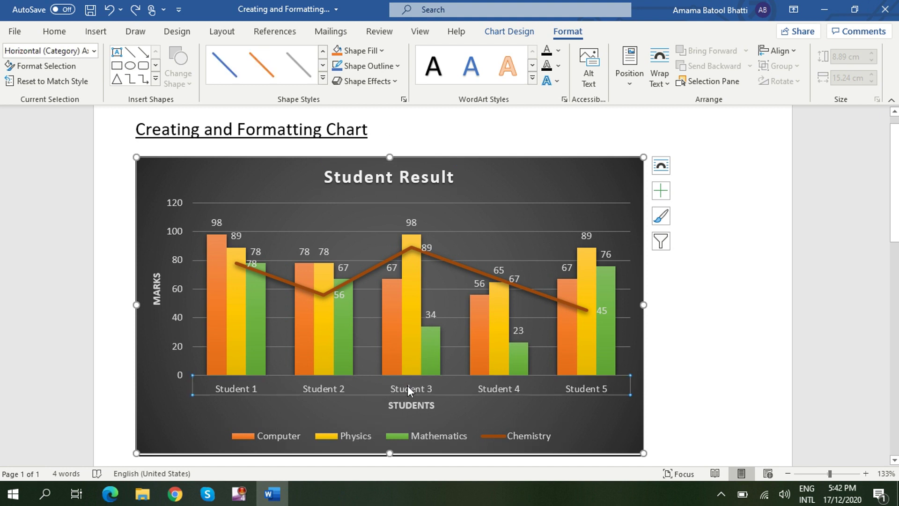
left_click(408, 403)
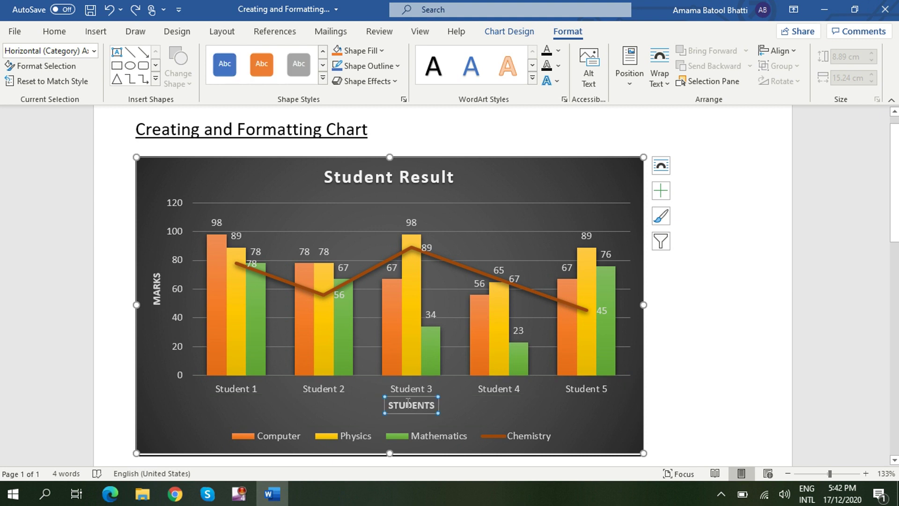